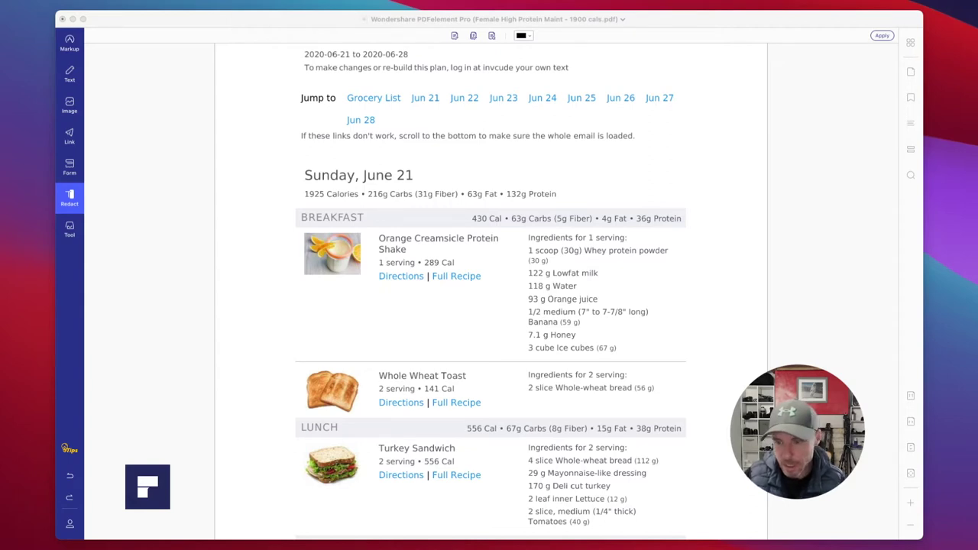
Step: Enlarge the meal plan's view by two zoom increments and reduce it again by one
scroll(492, 290, "down", 3)
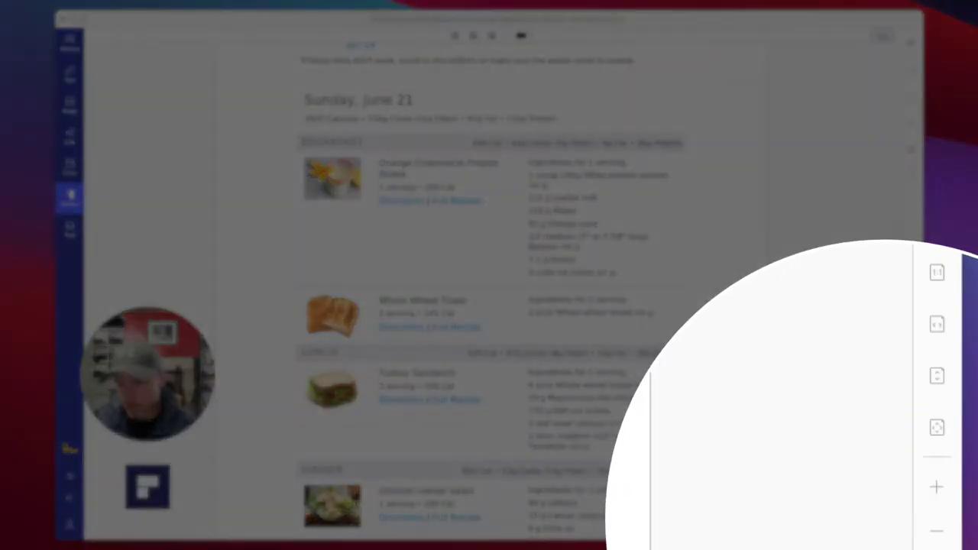
left_click(936, 489)
left_click(937, 489)
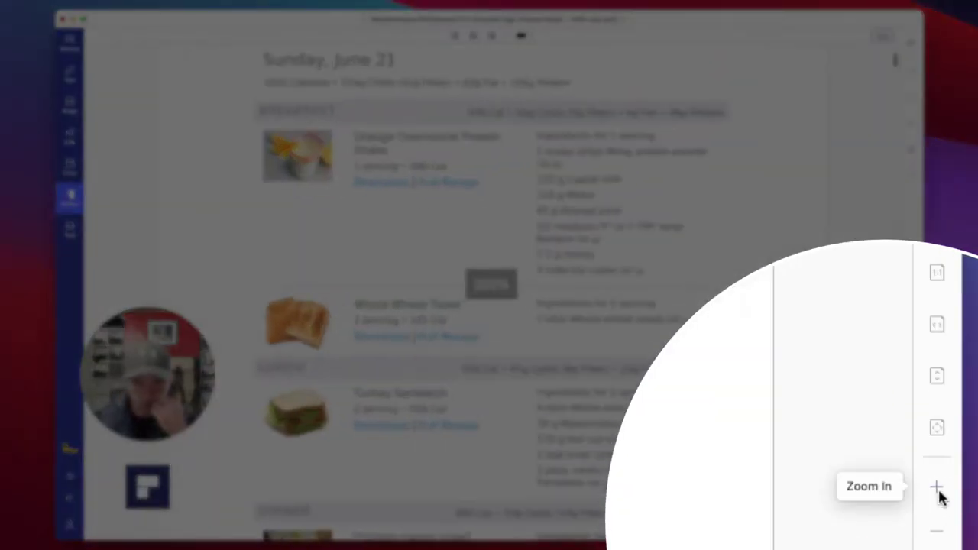
left_click(937, 533)
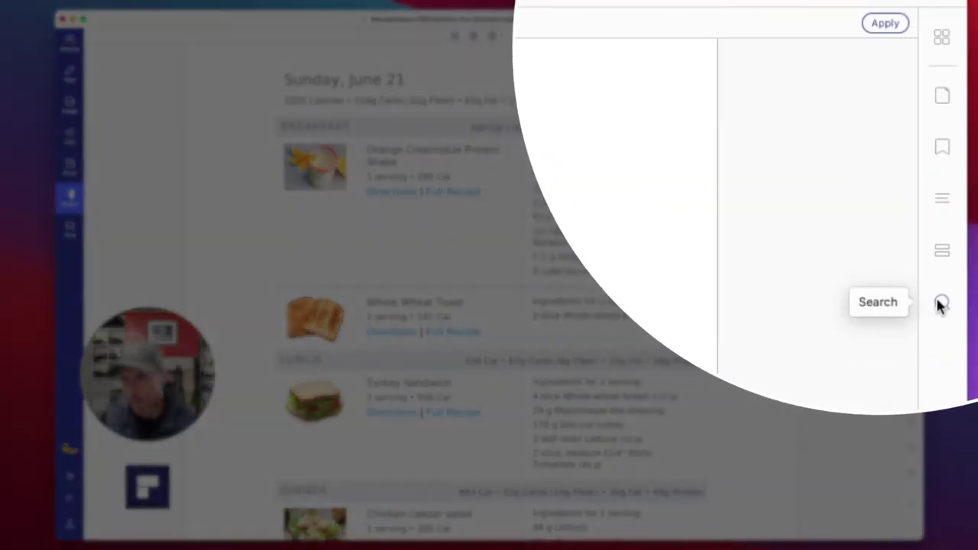
Step: Search the document for "Sunday" and clear the search term
left_click(941, 304)
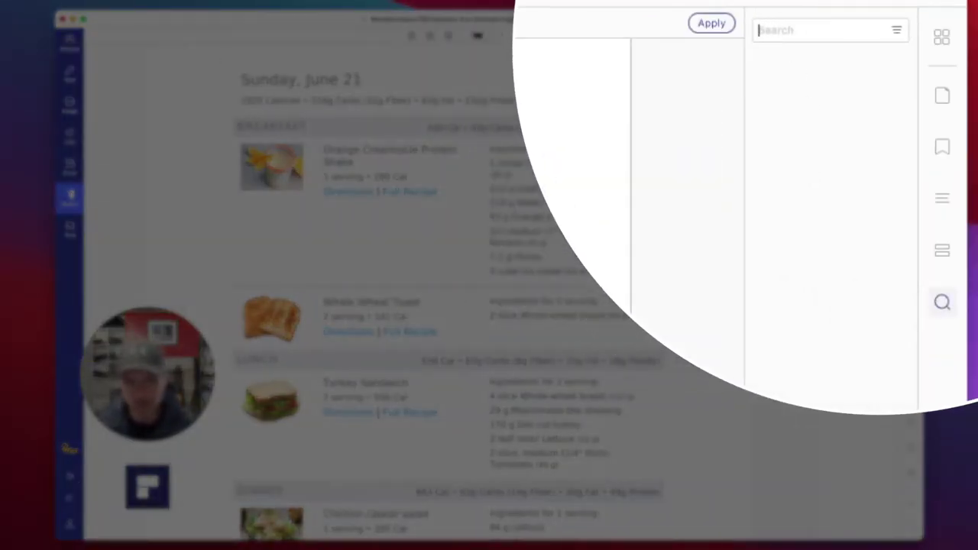
type("Sun")
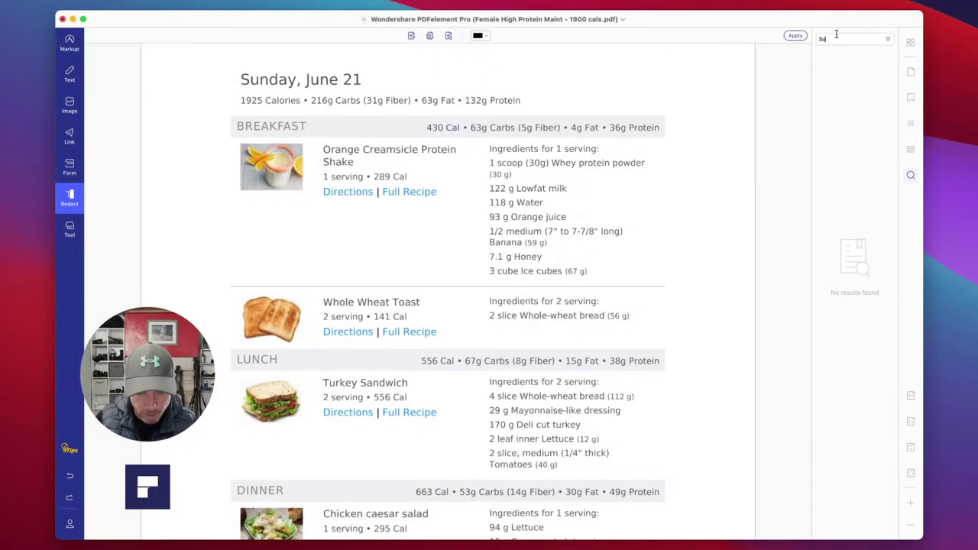
type("day")
key("Return")
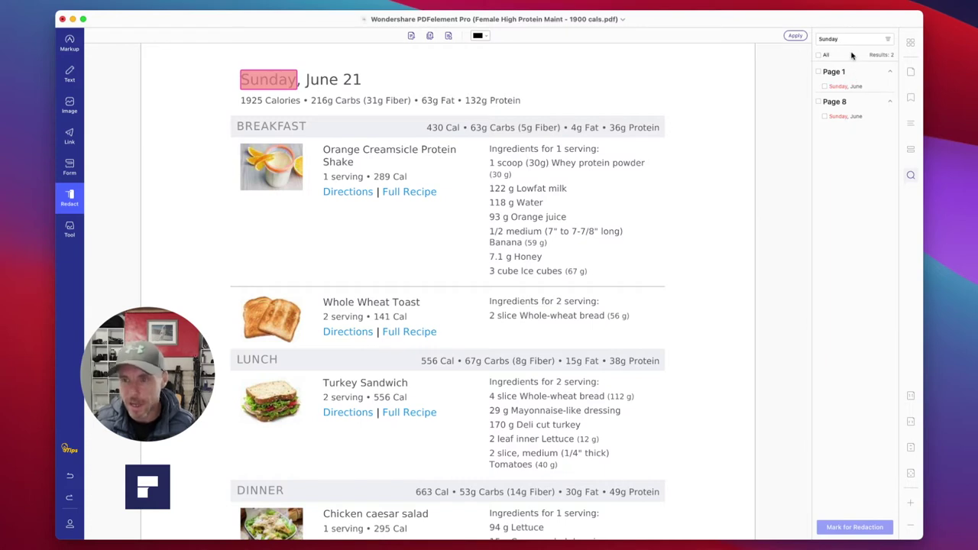
left_click_drag(848, 39, 818, 38)
key("BackSpace")
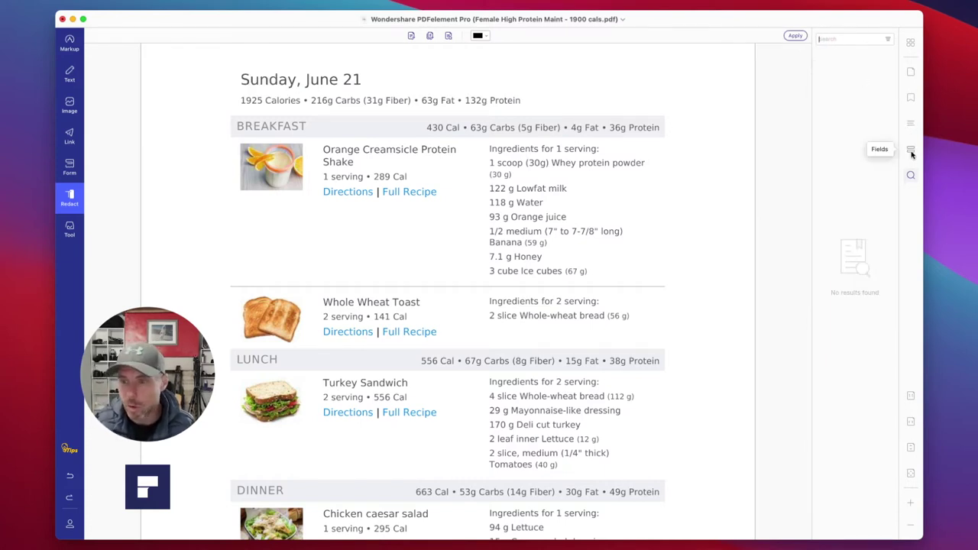
Step: View the document's form fields list and its bookmarks, and look through the meal plan pages
left_click(911, 152)
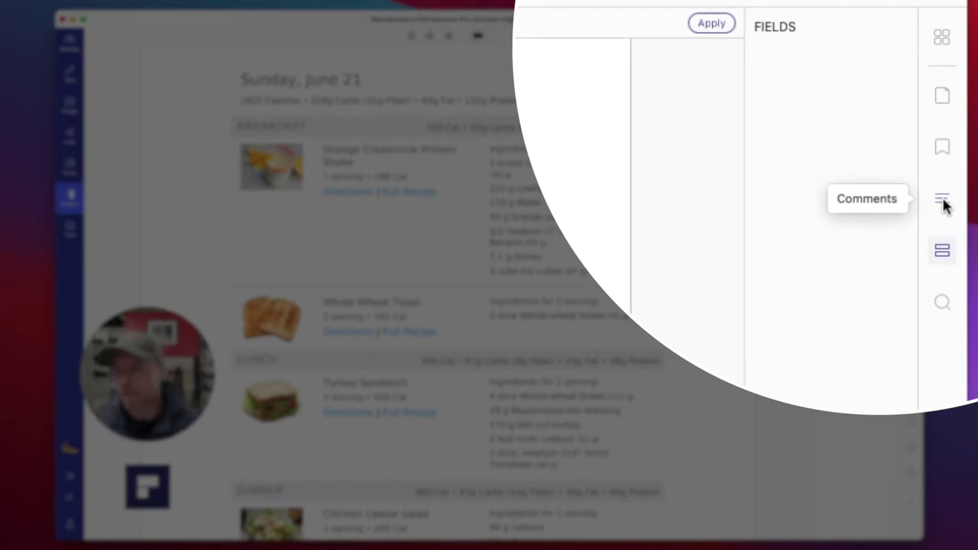
left_click(945, 151)
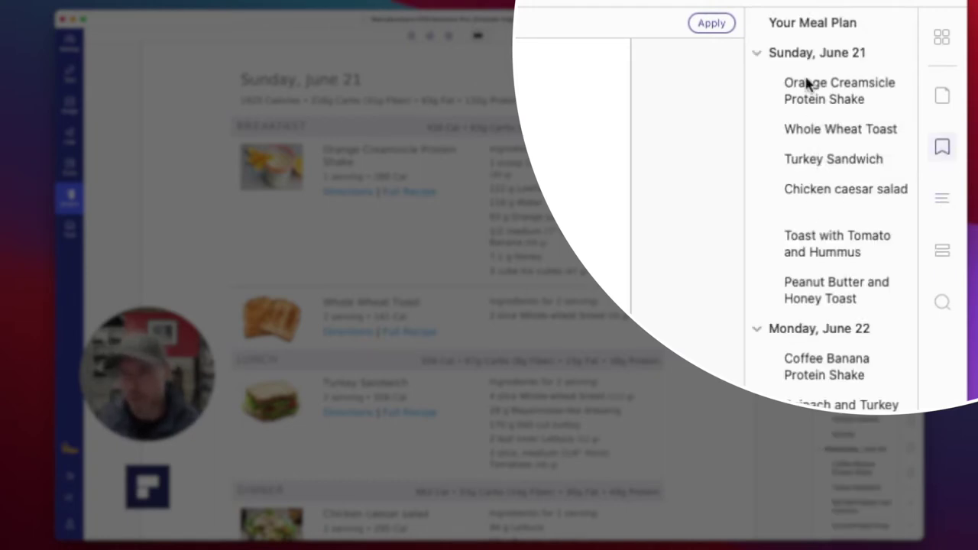
scroll(464, 252, "down", 3)
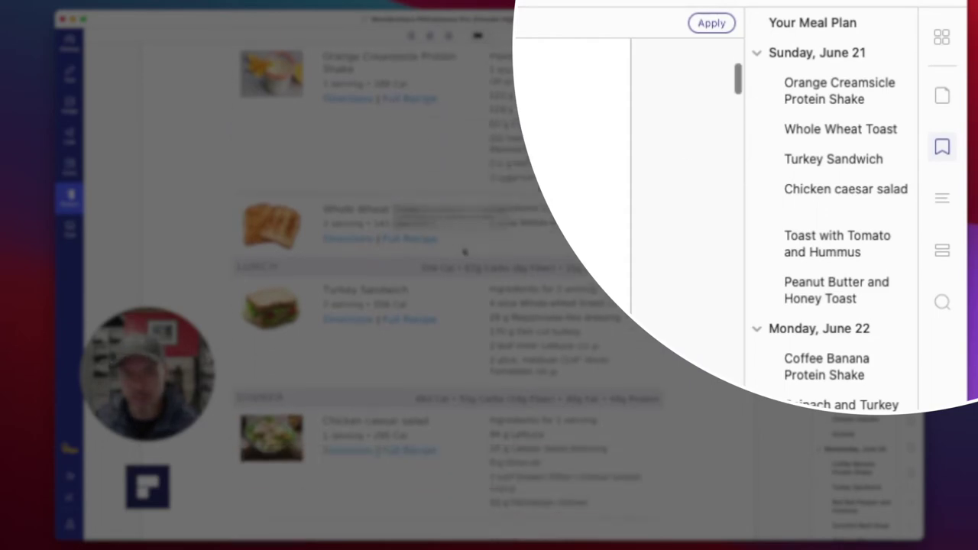
scroll(464, 251, "down", 8)
scroll(465, 249, "up", 10)
scroll(496, 254, "down", 2)
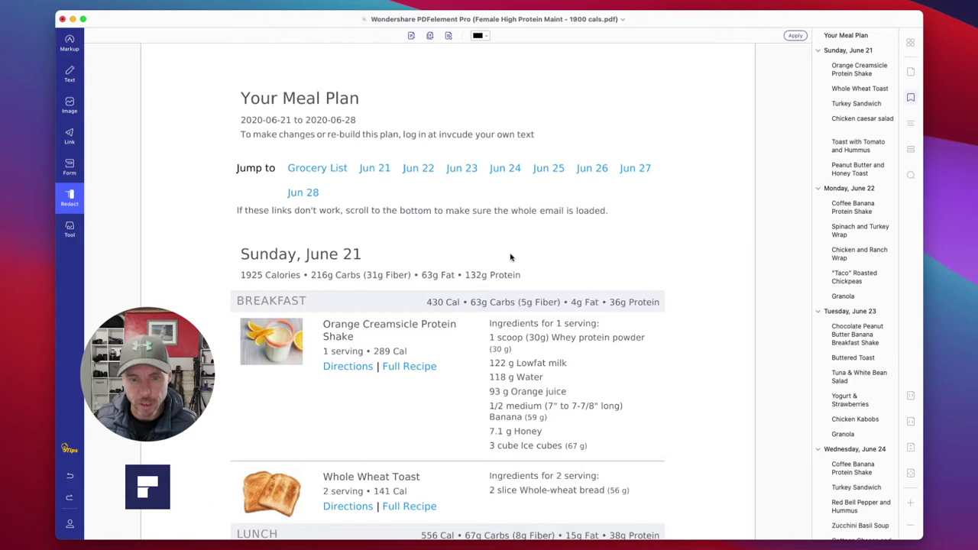
scroll(399, 297, "down", 1)
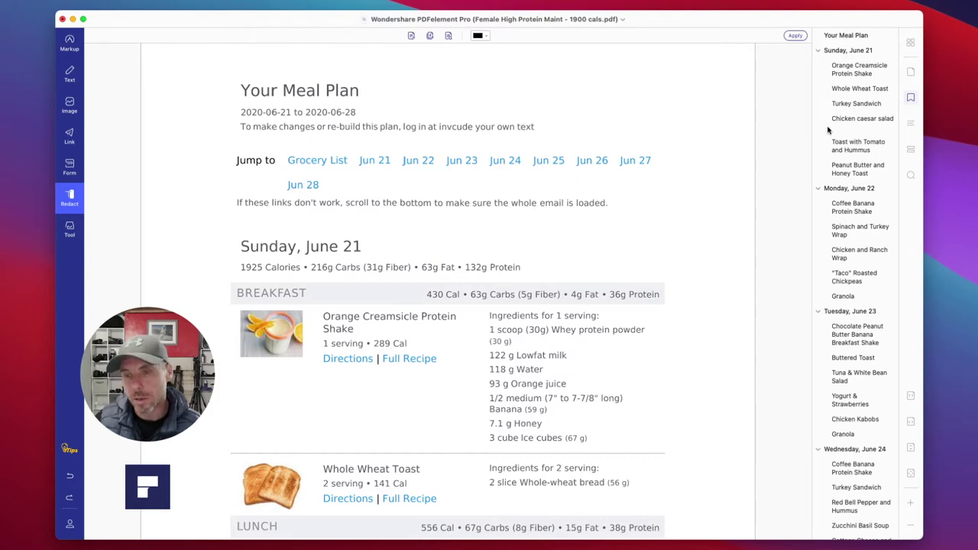
Step: Show the page thumbnails and look through them
left_click(903, 84)
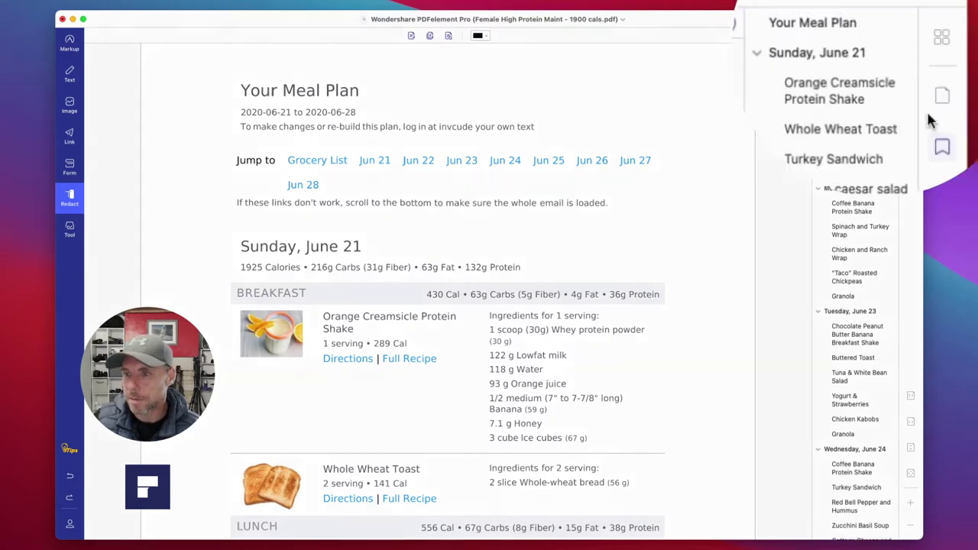
left_click(910, 74)
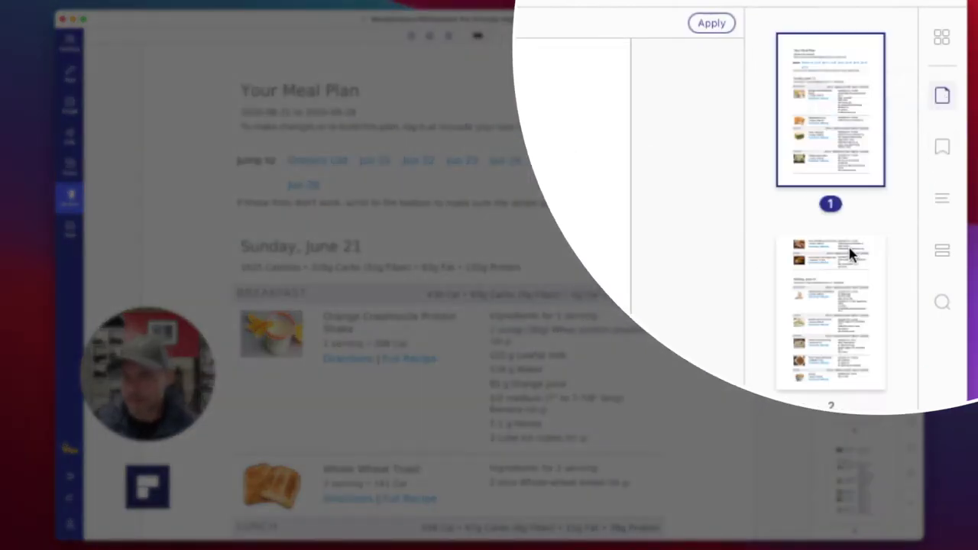
scroll(849, 244, "down", 5)
scroll(847, 230, "up", 5)
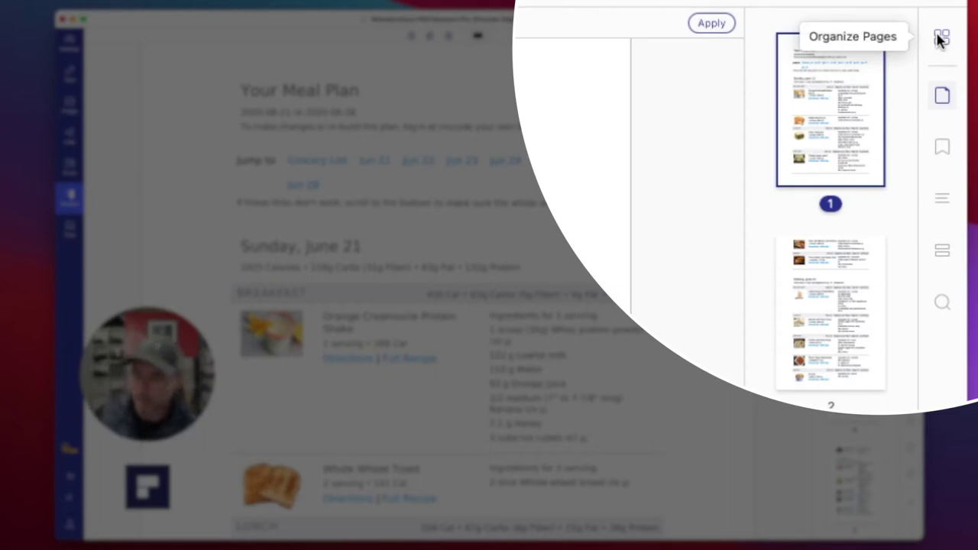
Step: Open the page organizer without applying the pending redaction marks
left_click(939, 38)
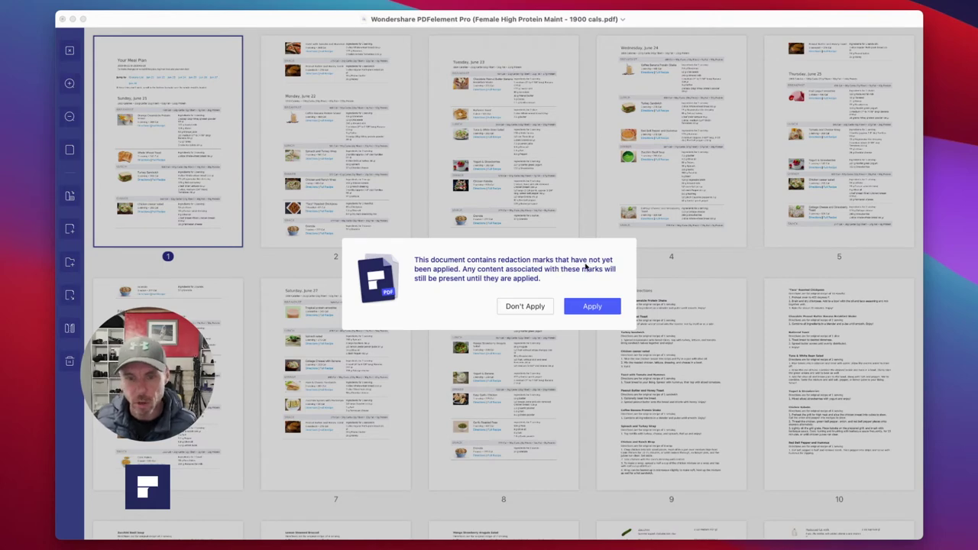
left_click(520, 309)
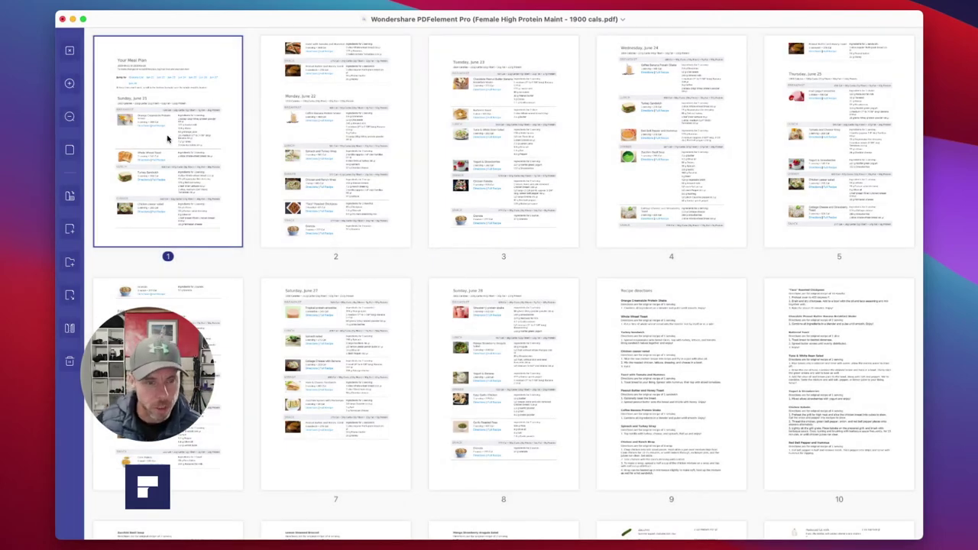
left_click_drag(168, 138, 229, 137)
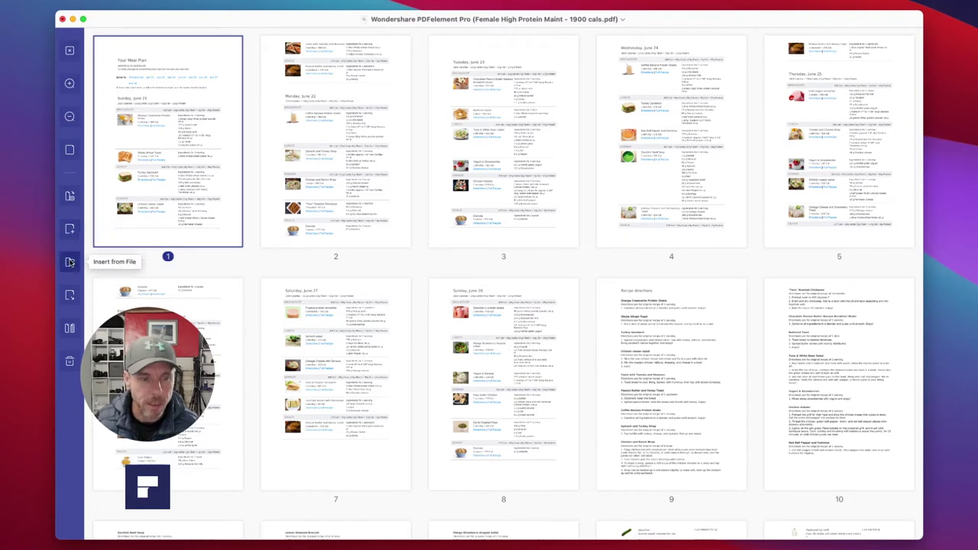
left_click(70, 197)
left_click(70, 198)
left_click(70, 197)
left_click(70, 197)
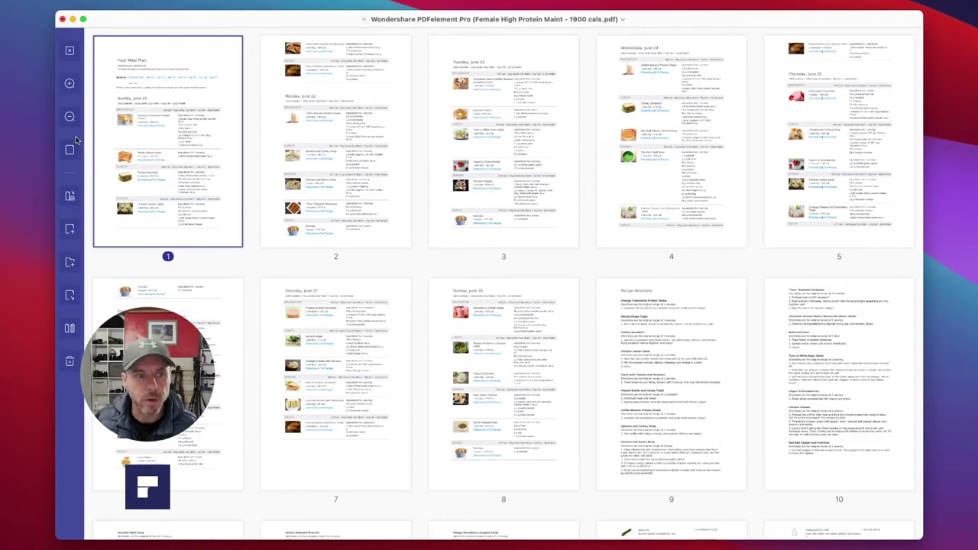
Step: Leave the page organizer and show the beginning of the meal plan at a smaller zoom with the thumbnails hidden
left_click(70, 51)
scroll(581, 193, "up", 15)
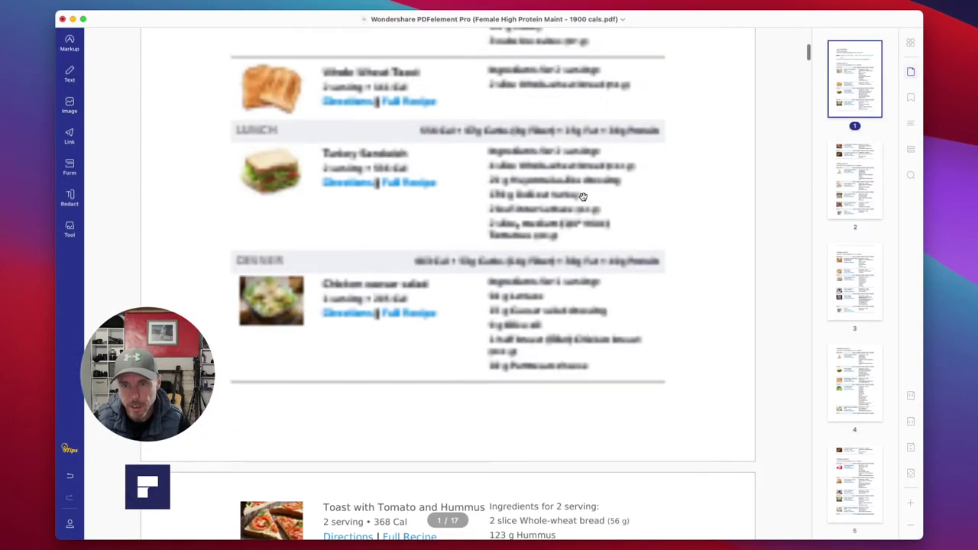
left_click(910, 524)
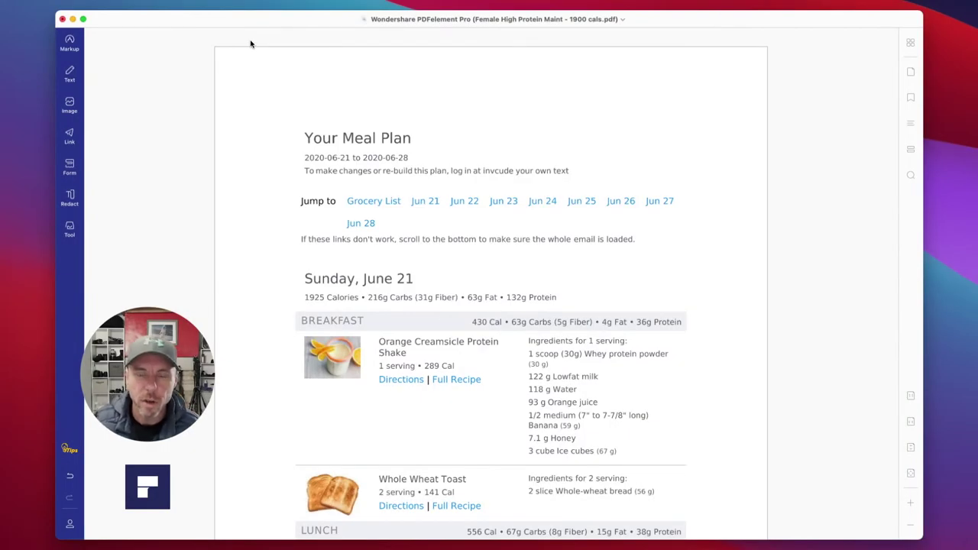
Step: Highlight the title "Your Meal Plan" in yellow and the date range beneath it in light blue
left_click(69, 44)
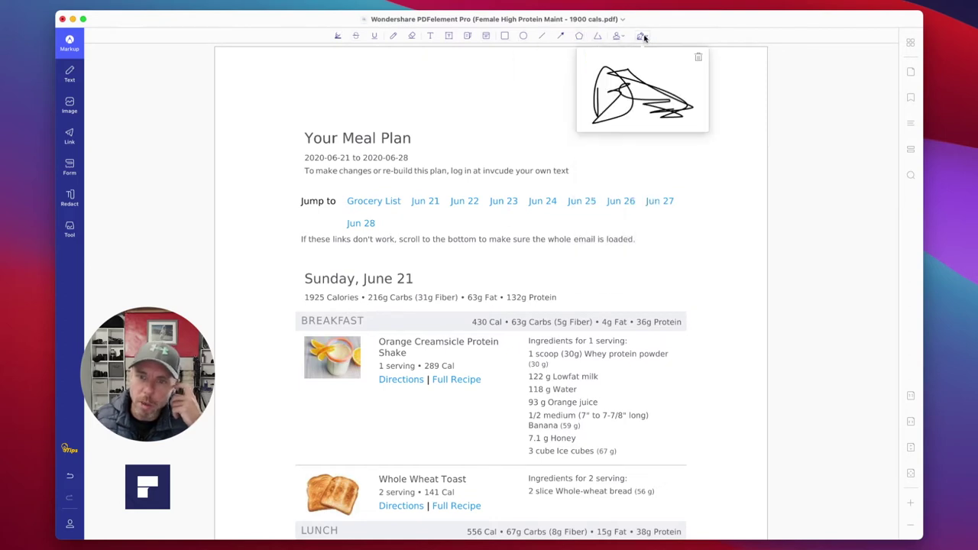
left_click(337, 37)
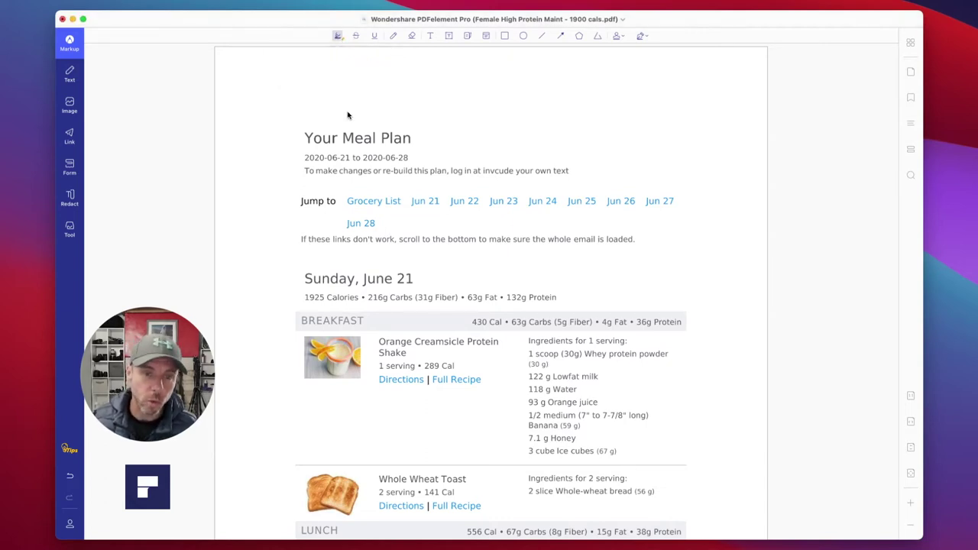
left_click_drag(306, 139, 423, 145)
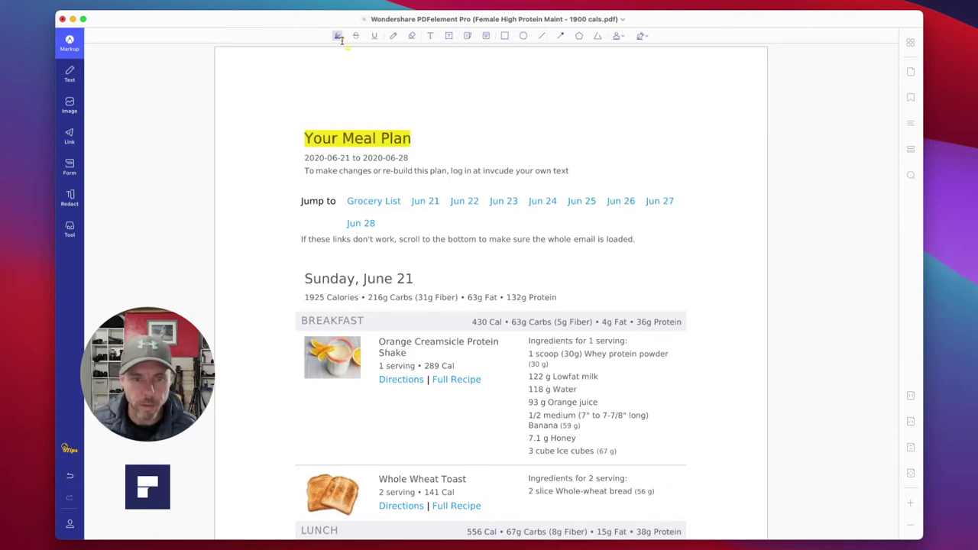
left_click_drag(305, 157, 448, 159)
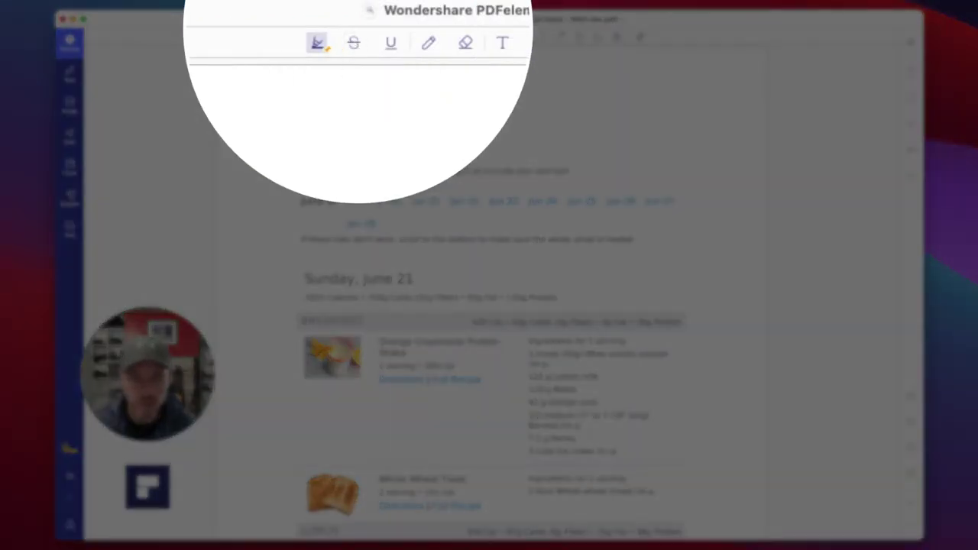
Step: Strike through the line "To make changes or re-build this plan..." in red
left_click(353, 46)
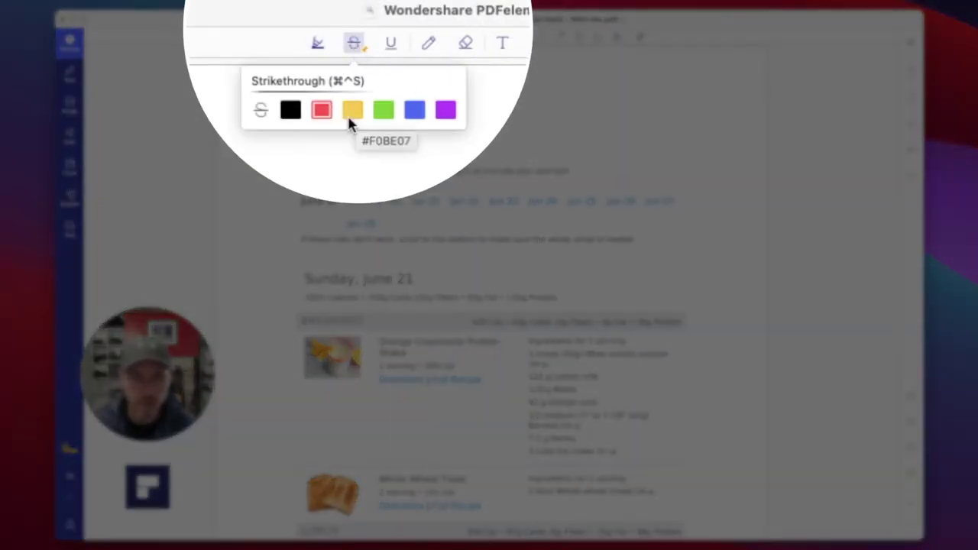
left_click(293, 111)
left_click(322, 111)
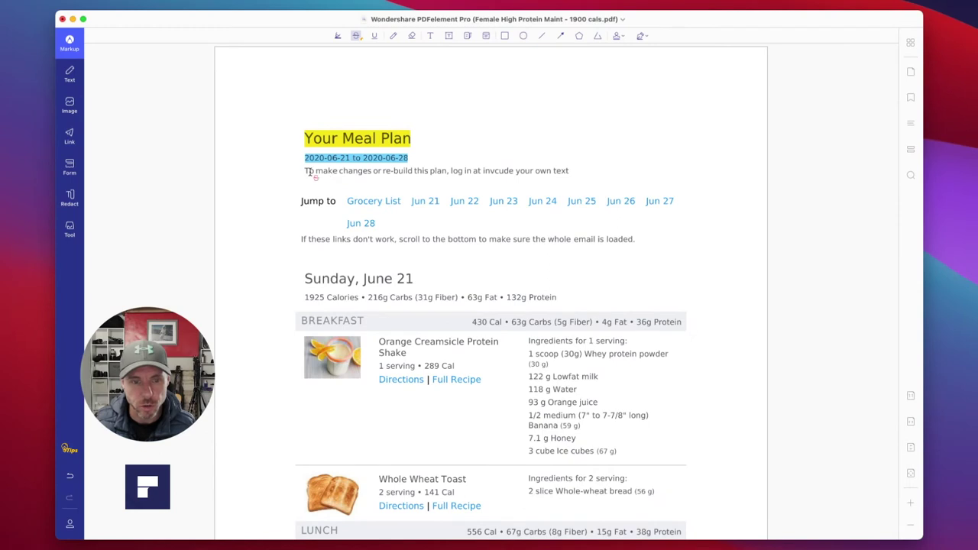
left_click_drag(309, 171, 575, 170)
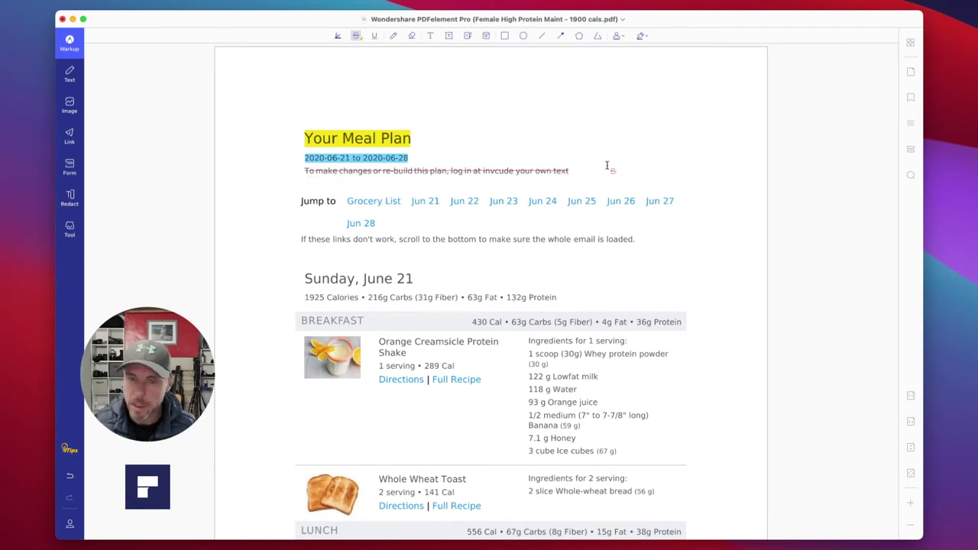
Step: Draw a freehand red pencil outline in the blank area above the title, and undo it along with the strikethrough and both highlights
left_click(394, 37)
mouse_move(476, 87)
left_mouse_down()
mouse_move(459, 119)
mouse_move(572, 105)
mouse_move(491, 84)
left_mouse_up()
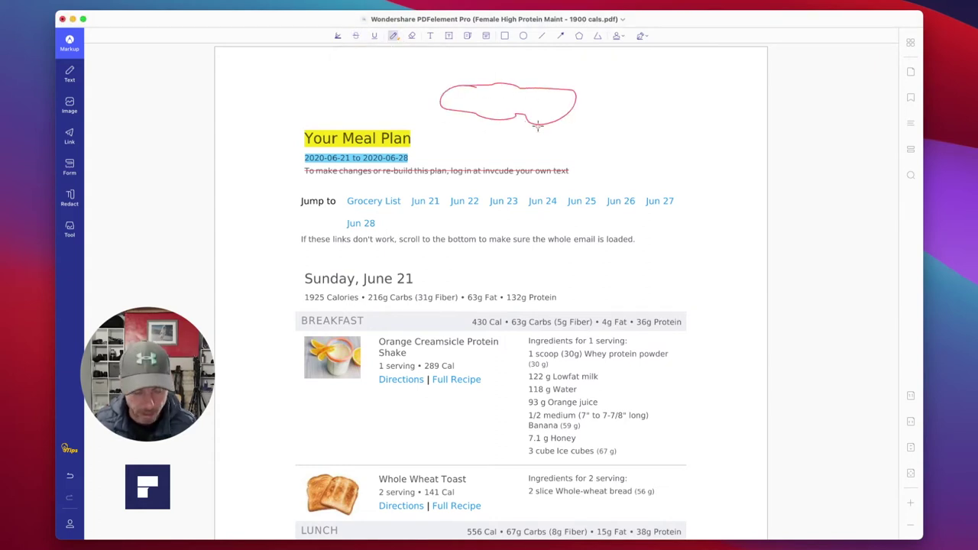
key("super+z")
key("super+z")
key("super+z")
key("super+z")
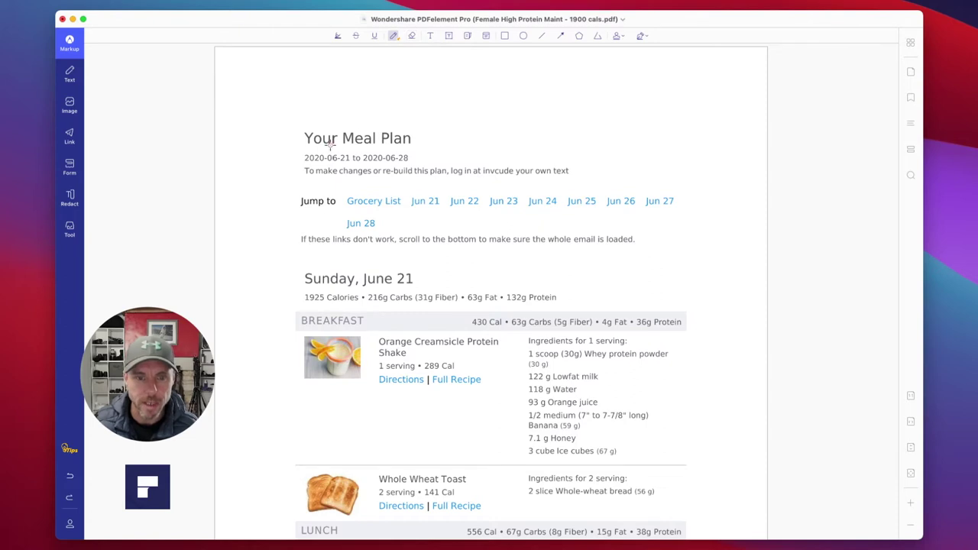
Step: Draw a freehand pencil line in the blank area above the title and erase it
mouse_move(398, 94)
left_mouse_down()
mouse_move(563, 138)
mouse_move(376, 73)
mouse_move(500, 102)
mouse_move(558, 134)
mouse_move(450, 120)
mouse_move(579, 87)
mouse_move(617, 89)
mouse_move(611, 113)
left_mouse_up()
left_click(412, 36)
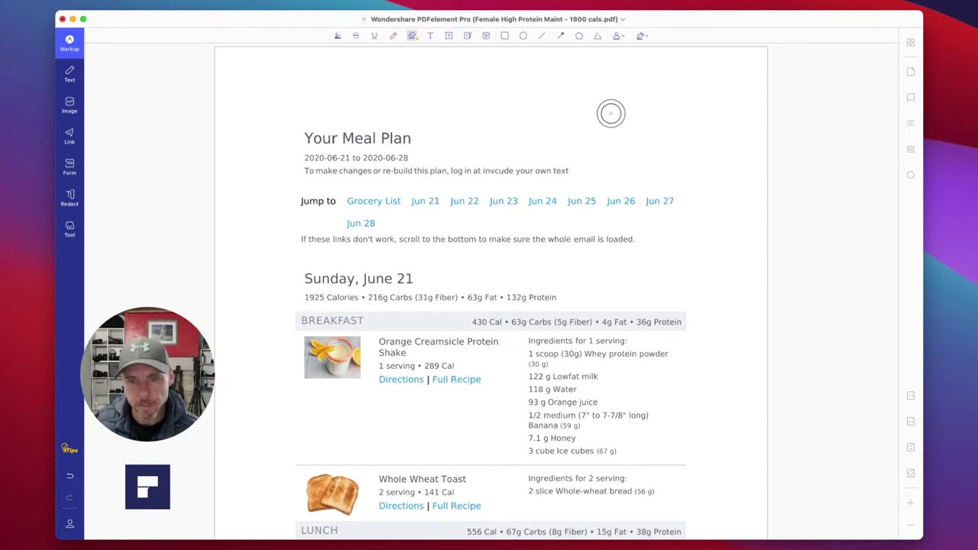
Step: Add a red text comment reading "TEST" in the blank area beside the "Your Meal Plan" title
left_click(430, 37)
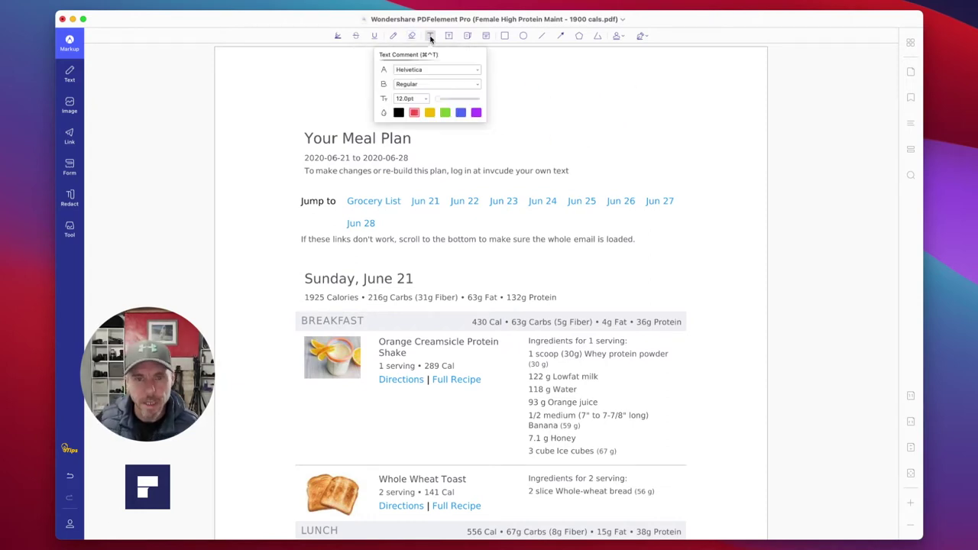
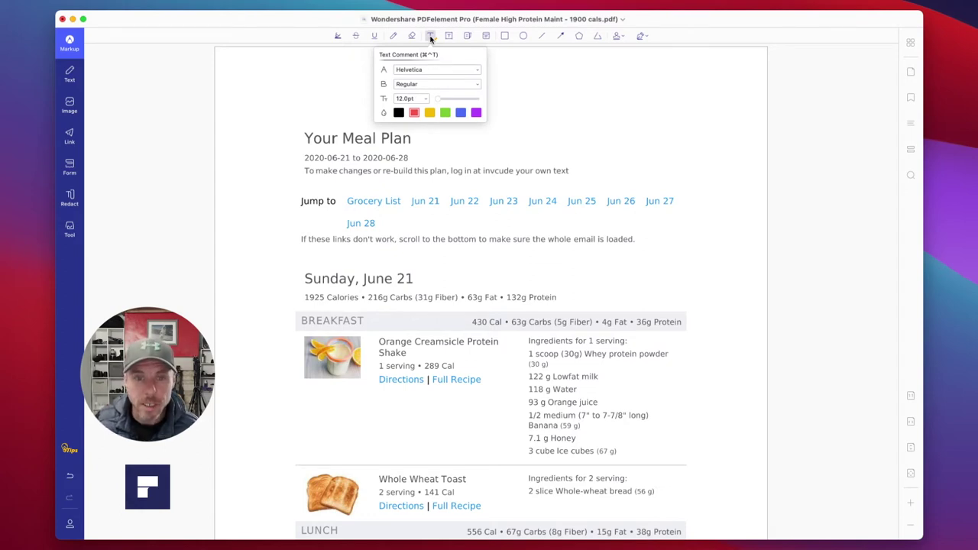
left_click(590, 136)
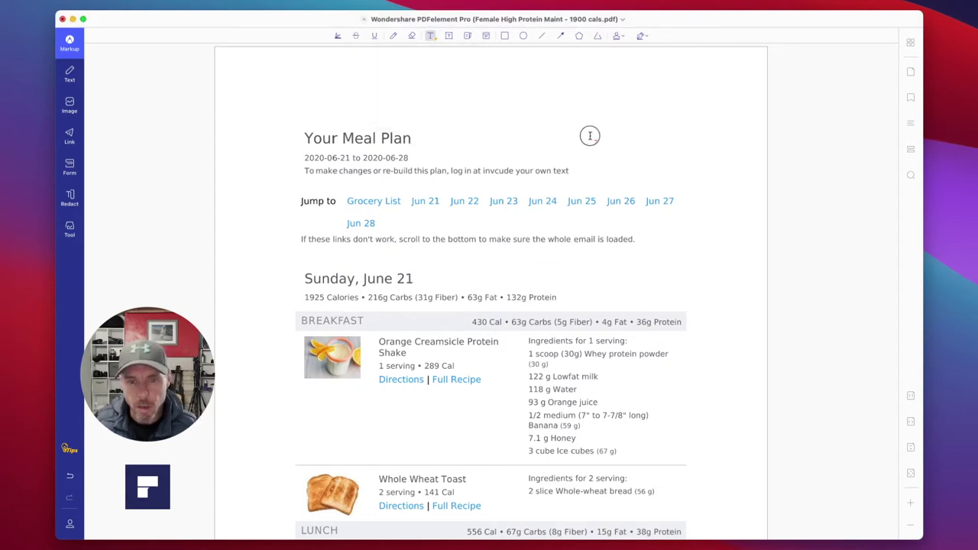
type("TETS")
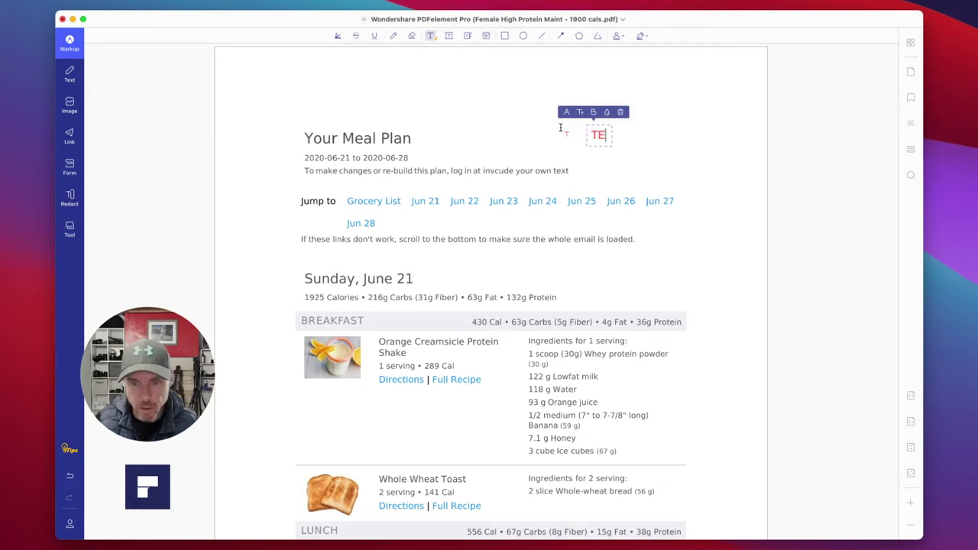
key("BackSpace")
key("BackSpace")
type("ST")
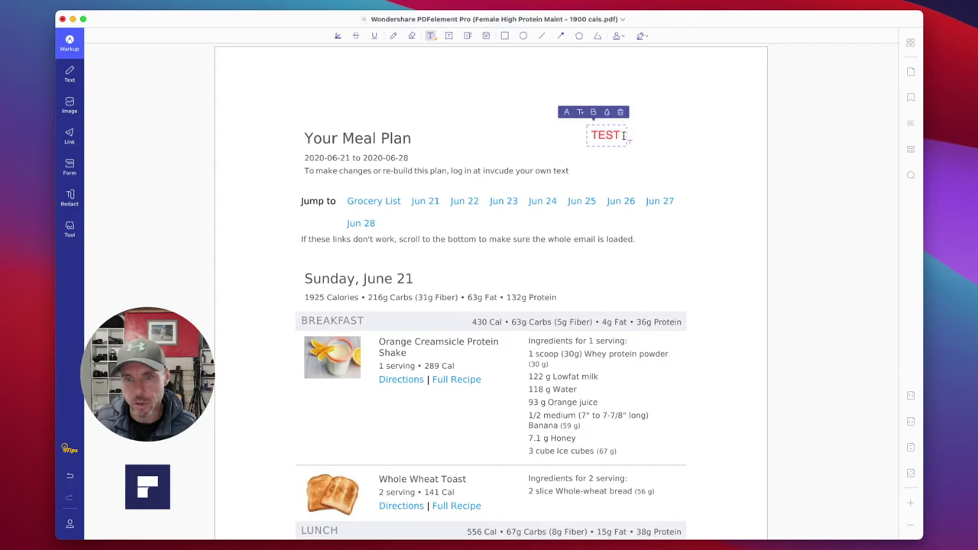
Step: Start an empty text comment directly after the "Your Meal Plan" title and delete it
left_click(431, 38)
left_click(623, 138)
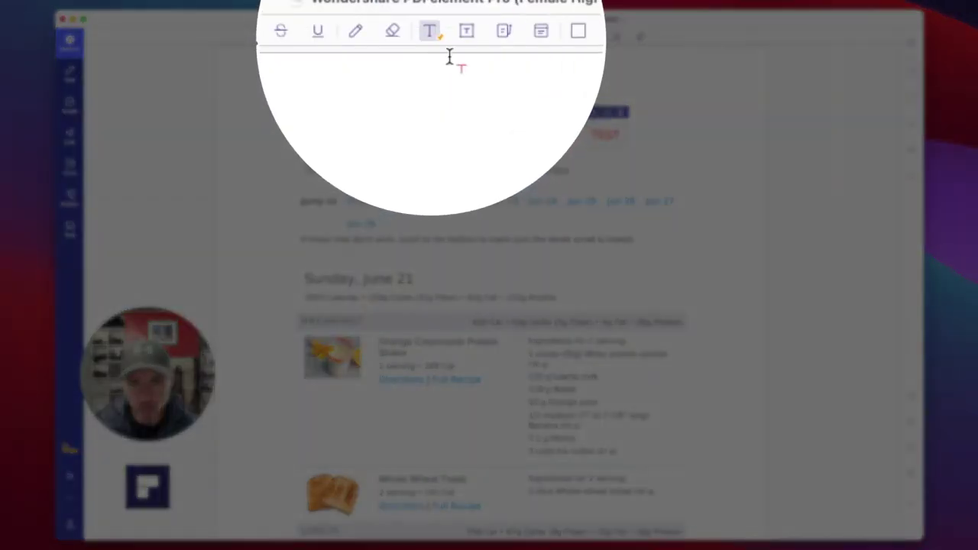
left_click(430, 36)
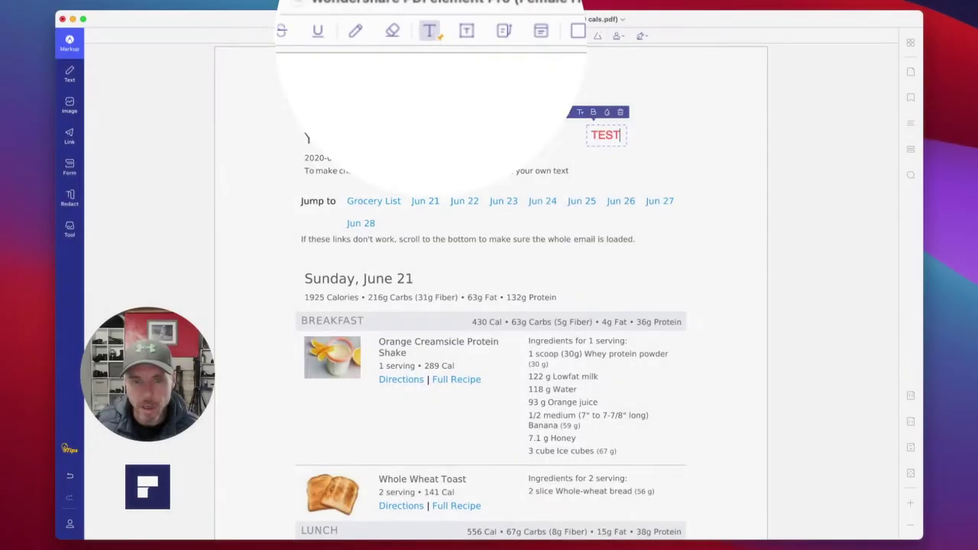
left_click(422, 138)
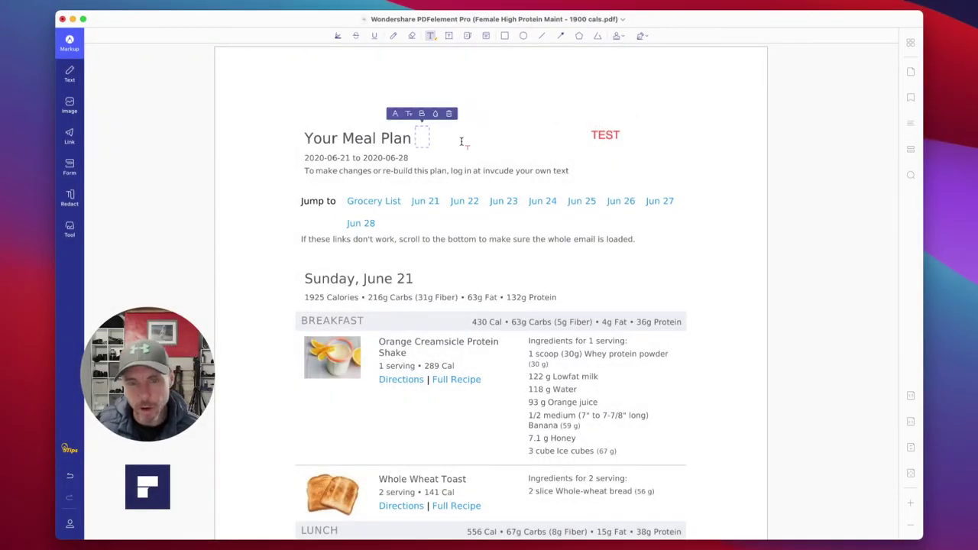
left_click(448, 115)
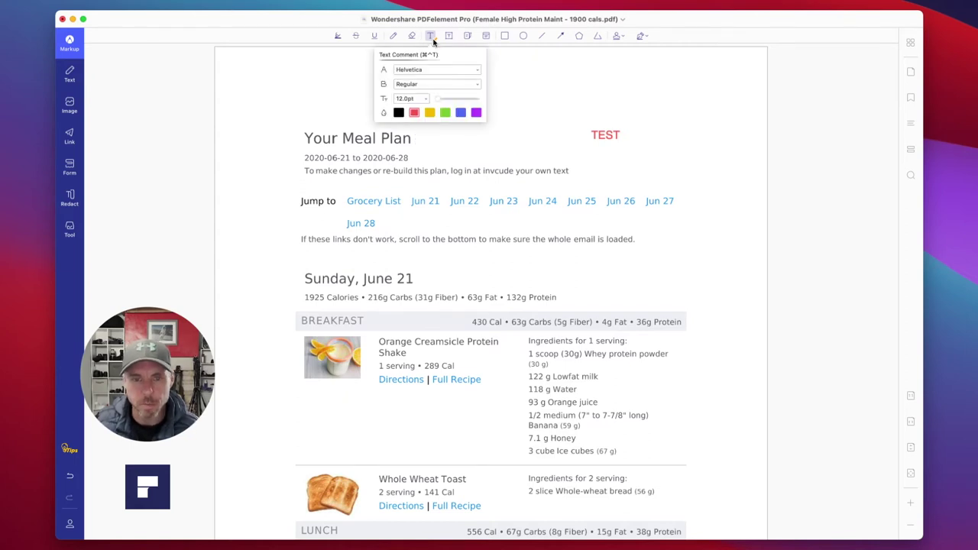
Step: Move the "TEST" comment to just above the end of the title and delete it
left_click(588, 136)
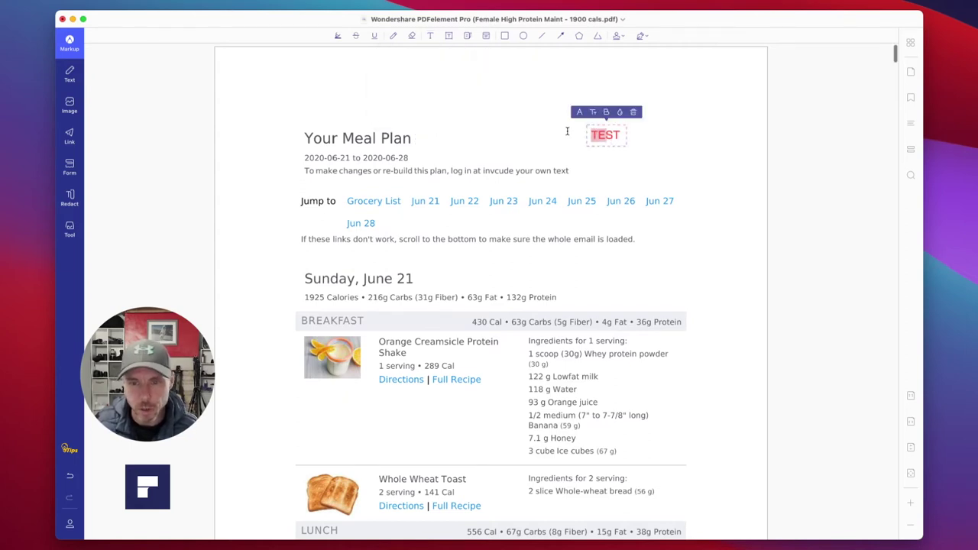
left_click_drag(593, 124, 420, 109)
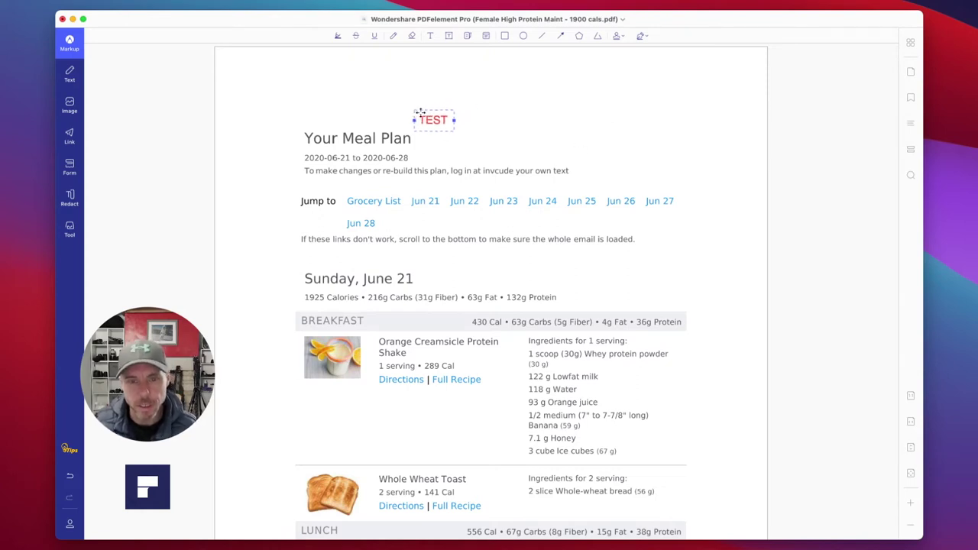
key("Delete")
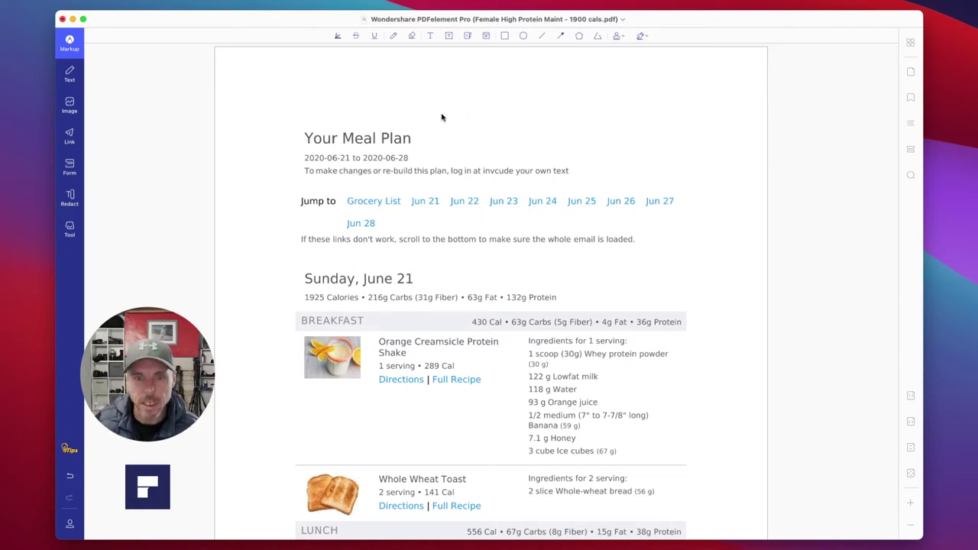
Step: Draw an empty red-bordered text box in the blank area above and beside the title, and delete it
left_click(449, 36)
left_click_drag(504, 61, 686, 159)
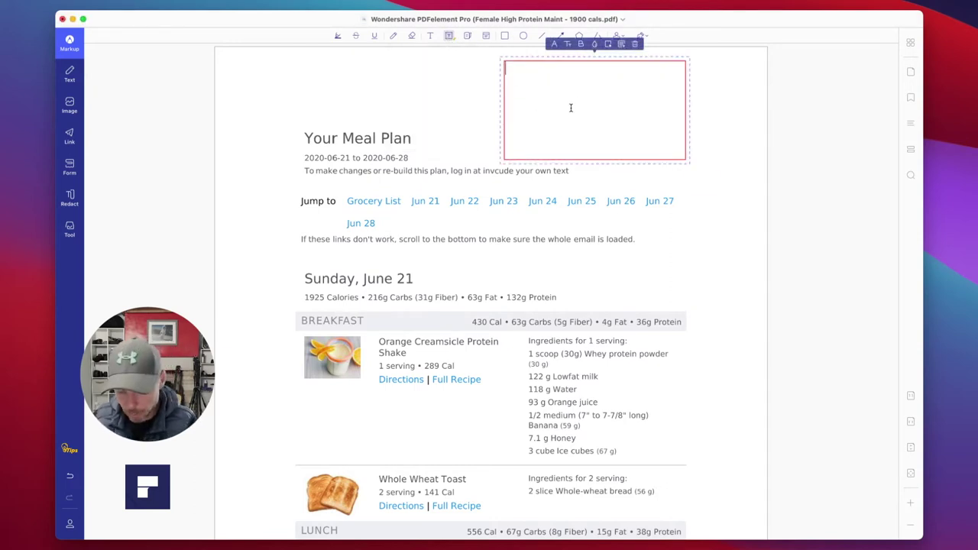
left_click(544, 58)
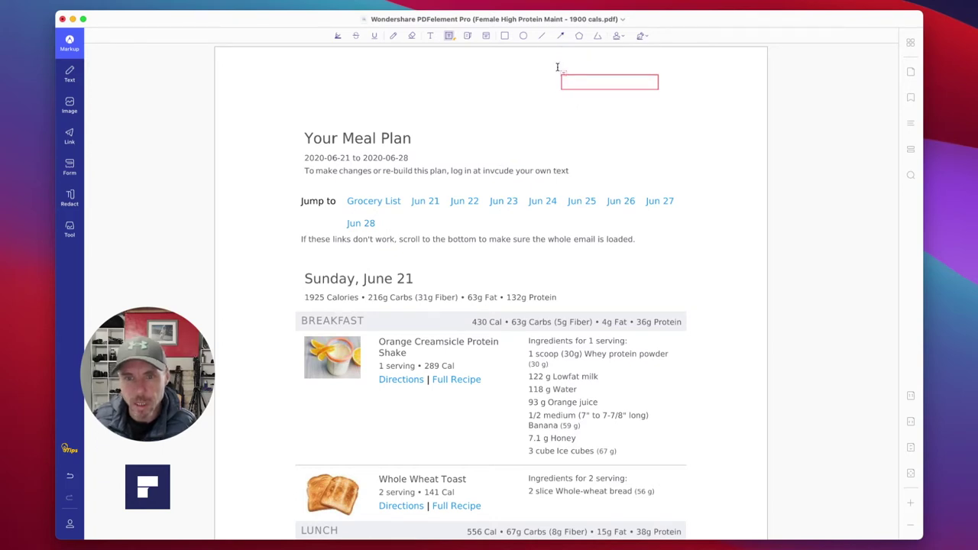
key("Delete")
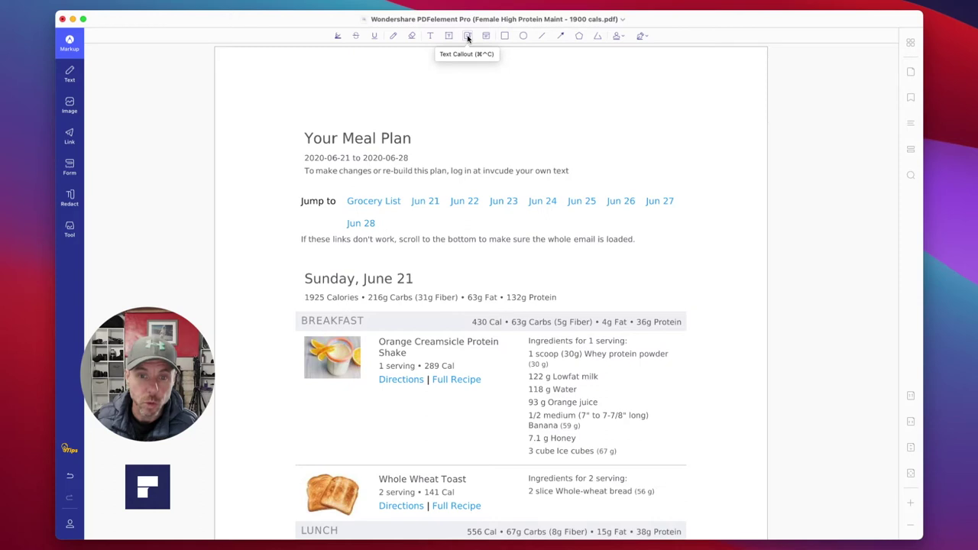
Step: Add a red text callout above the title, pointing down to it, with the text "THIS IS THE HEADER"
left_click(467, 36)
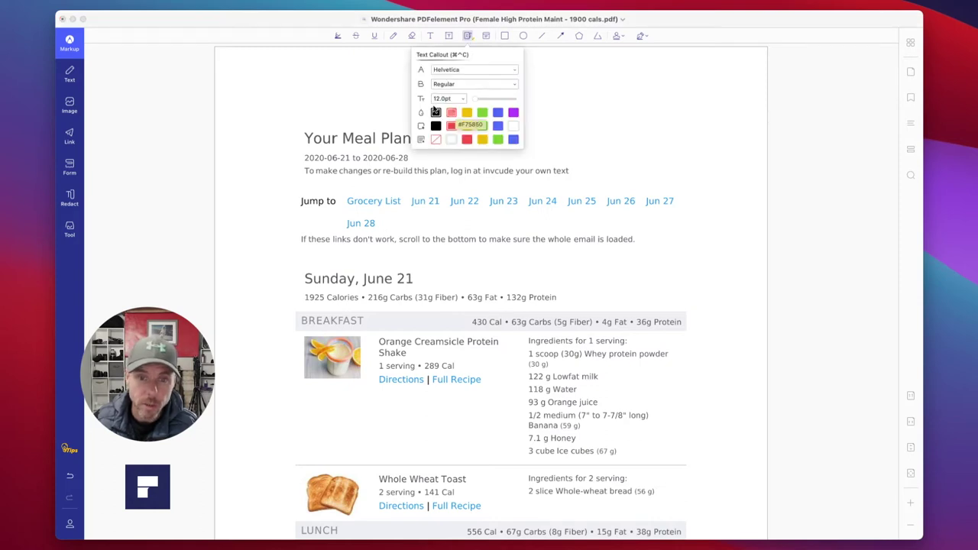
mouse_move(386, 124)
left_mouse_down()
mouse_move(354, 109)
mouse_move(393, 81)
mouse_move(483, 80)
left_mouse_up()
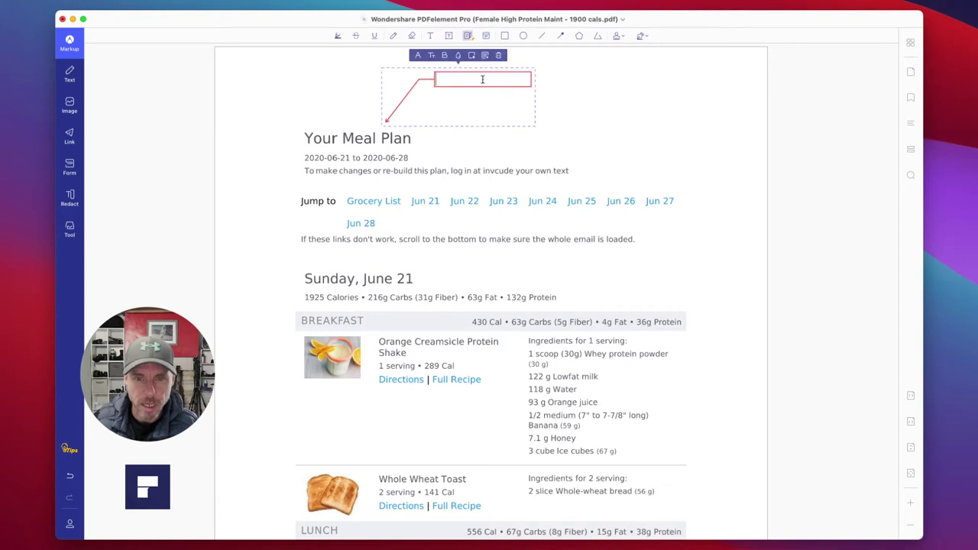
type("THI")
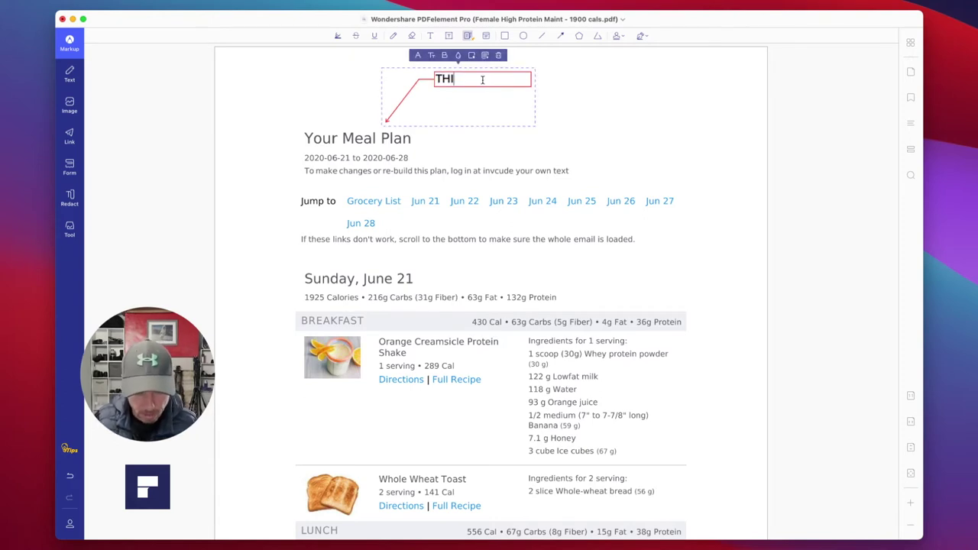
type("S IS THE HEADER")
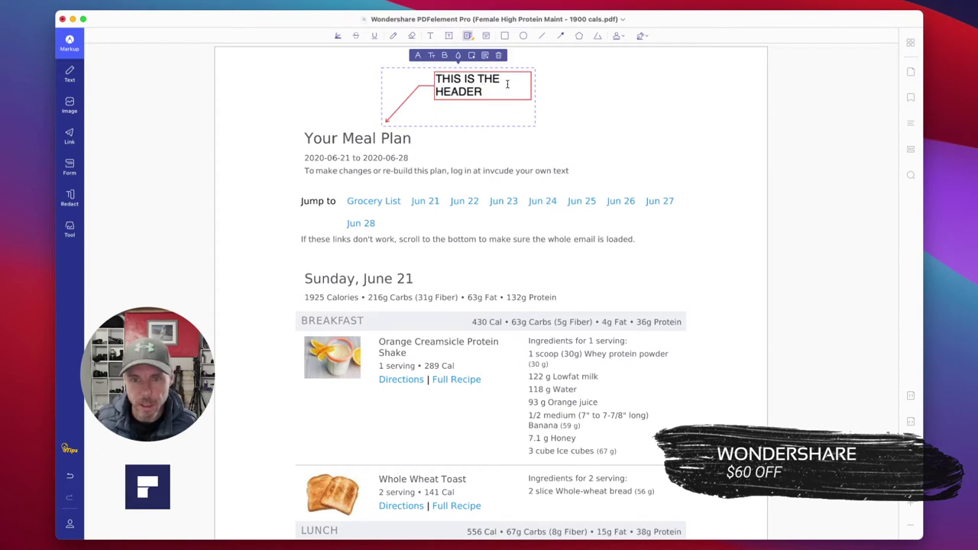
scroll(554, 88, "down", 1)
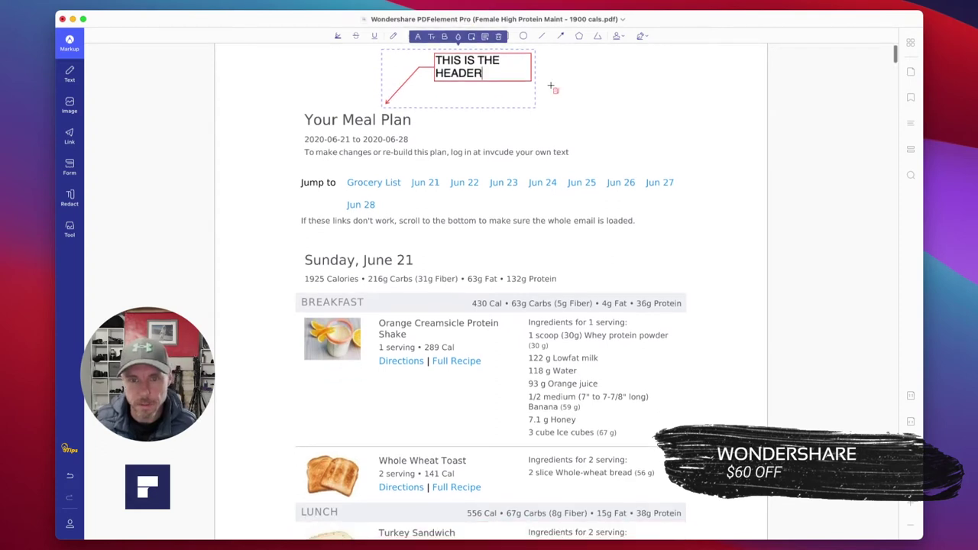
scroll(554, 88, "up", 2)
left_click(469, 37)
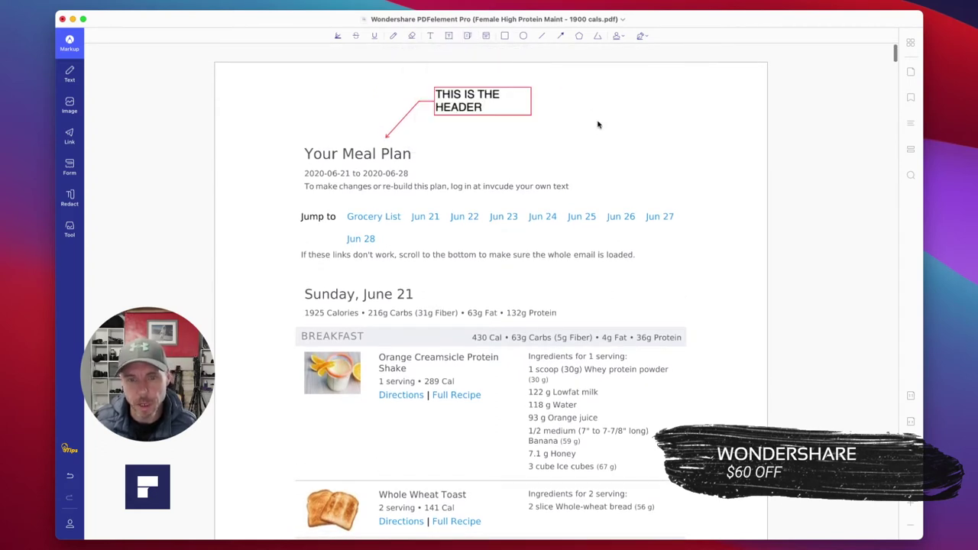
Step: Shift the callout's text box farther from its arrow, move the arrow tip onto the title, and delete the callout
left_click_drag(463, 97, 539, 96)
mouse_move(387, 140)
left_mouse_down()
mouse_move(454, 153)
mouse_move(451, 175)
mouse_move(401, 150)
left_mouse_up()
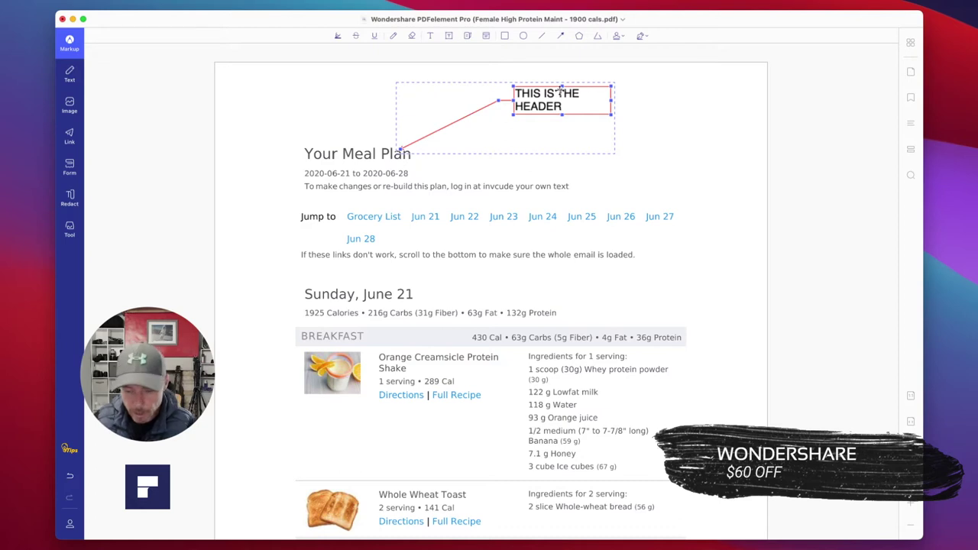
key("Delete")
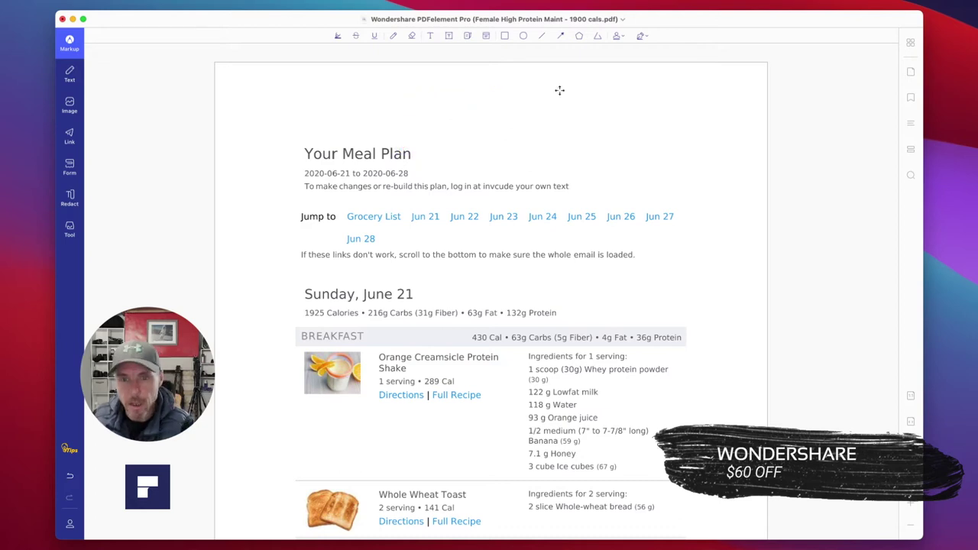
Step: Place a yellow sticky note beside the row of date links with the text "THESE ARE THE DATES"
left_click(484, 37)
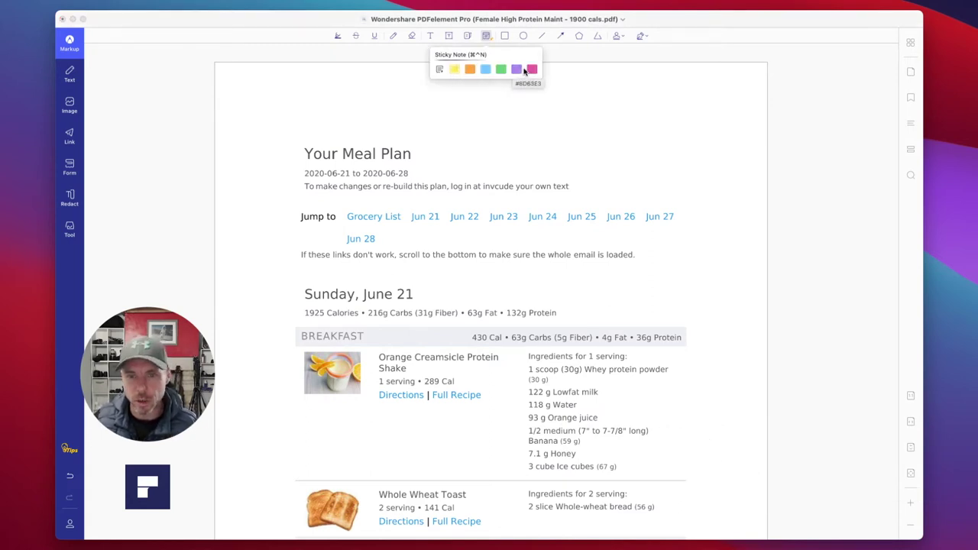
left_click(456, 70)
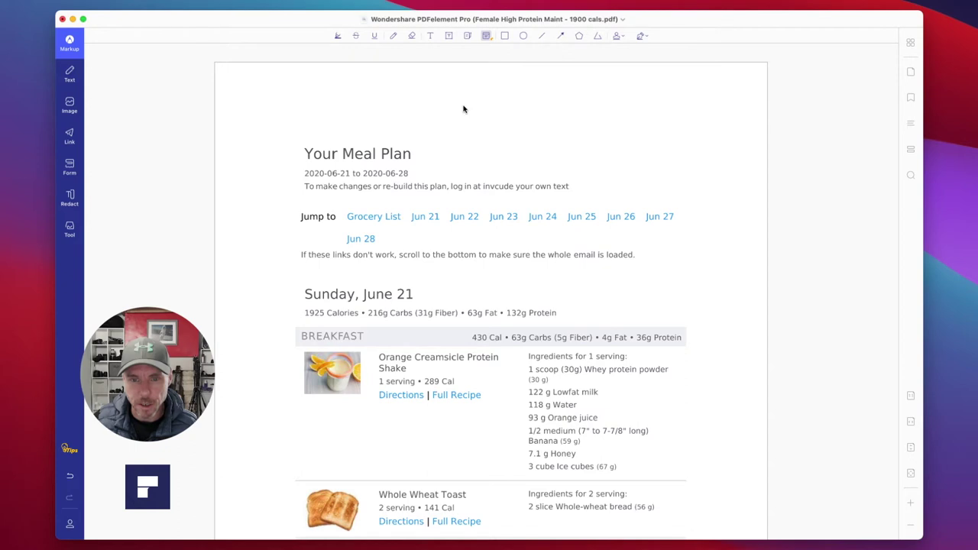
left_click(721, 213)
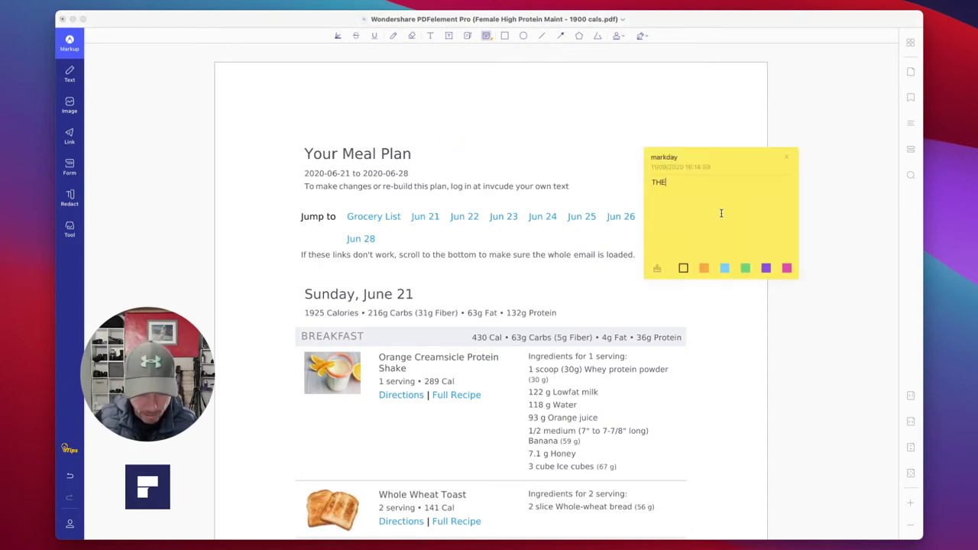
type("THESE ARE THE DATES")
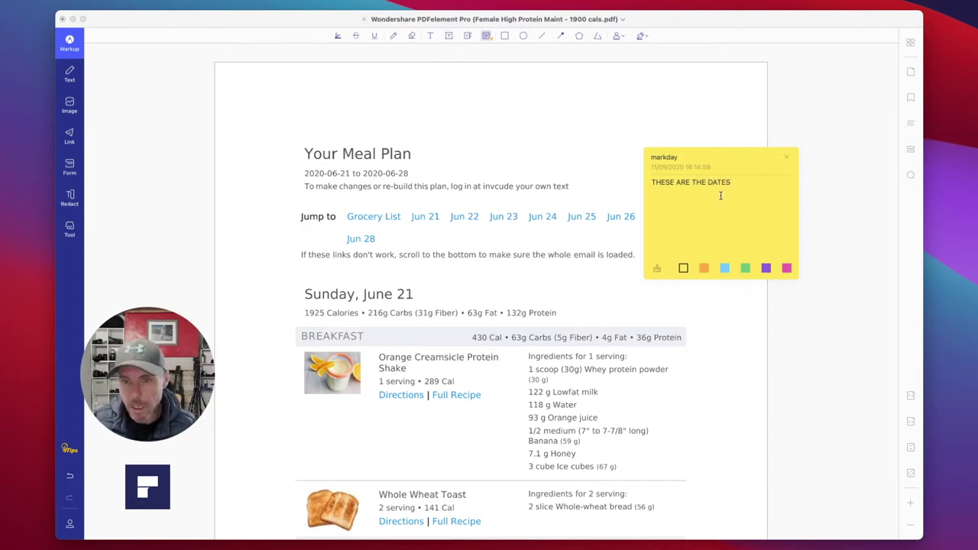
left_click(486, 35)
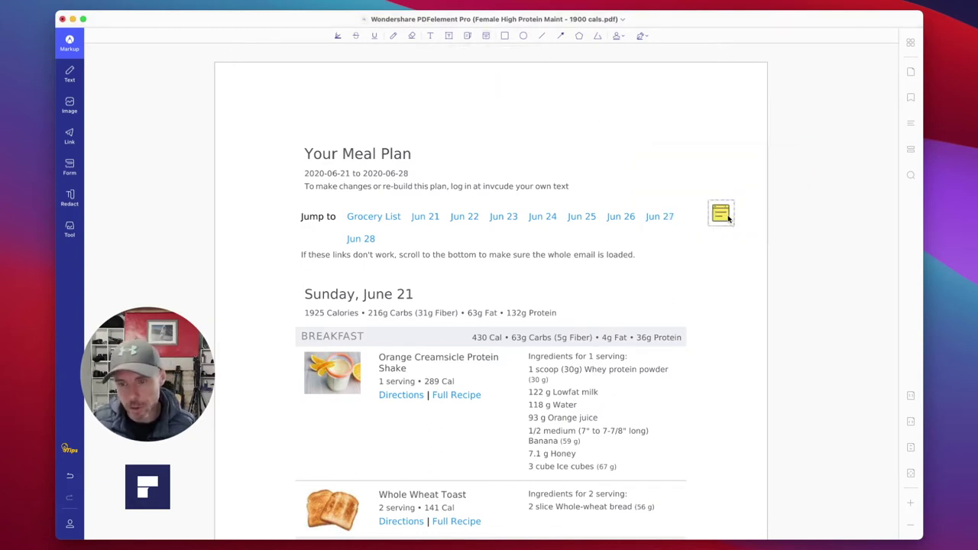
Step: Reopen the yellow sticky note beside the date links, close it, and delete it
mouse_move(728, 218)
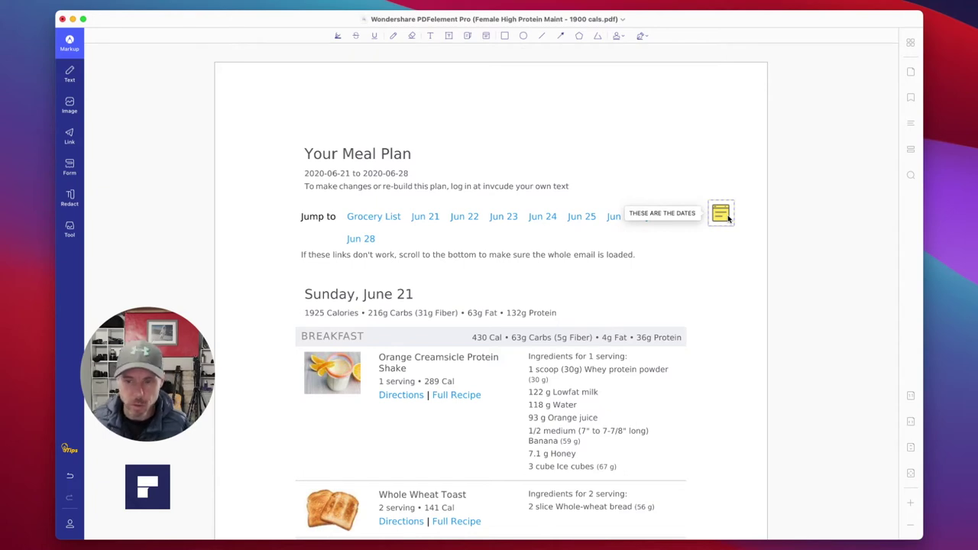
left_click(729, 217)
double_click(728, 217)
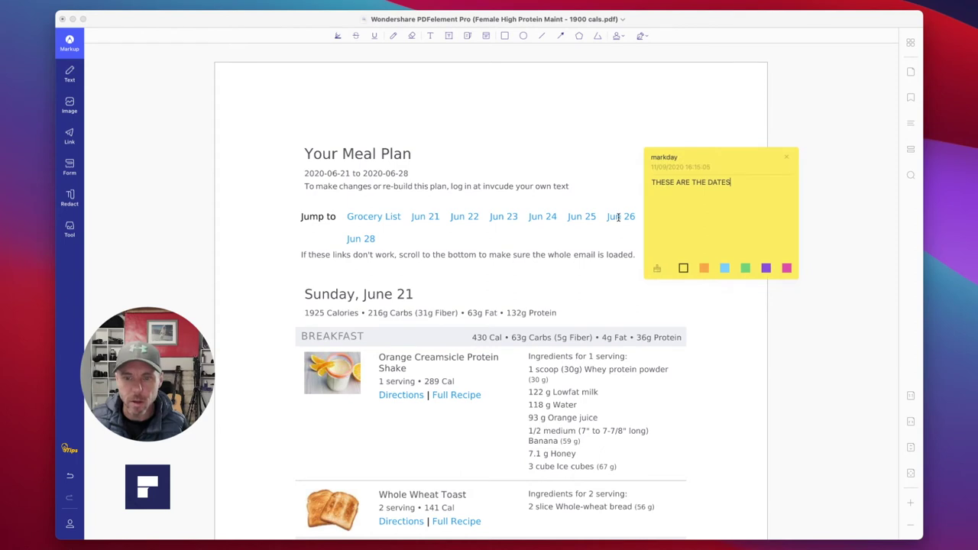
left_click(788, 158)
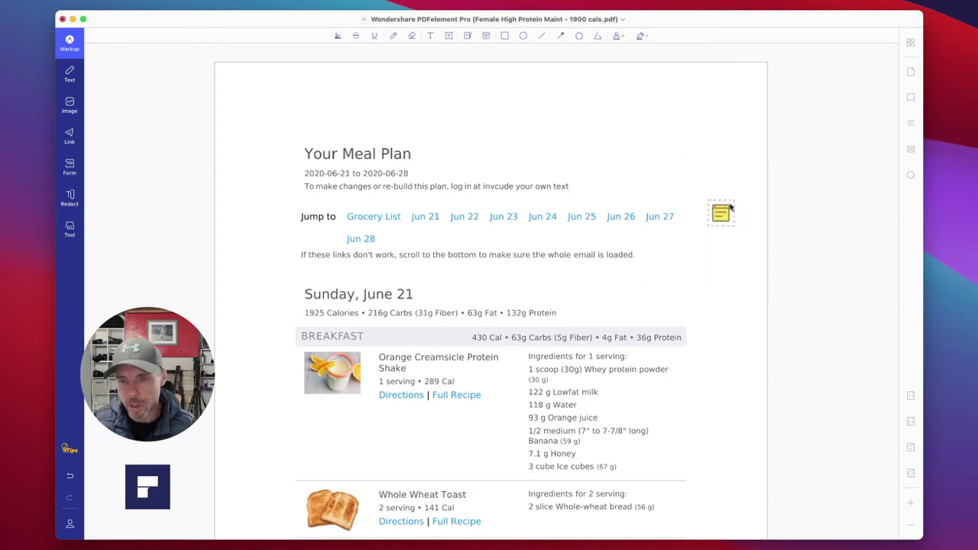
key("Delete")
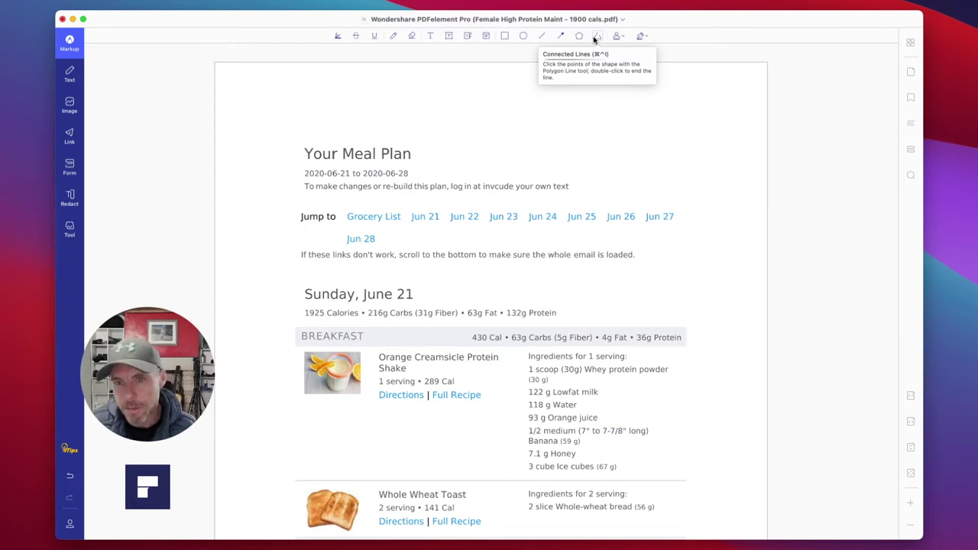
Step: Place a "NOT APPROVED" stamp in the blank area above the title and move it to sit over the title
left_click(617, 36)
scroll(619, 105, "up", 5)
scroll(618, 107, "down", 10)
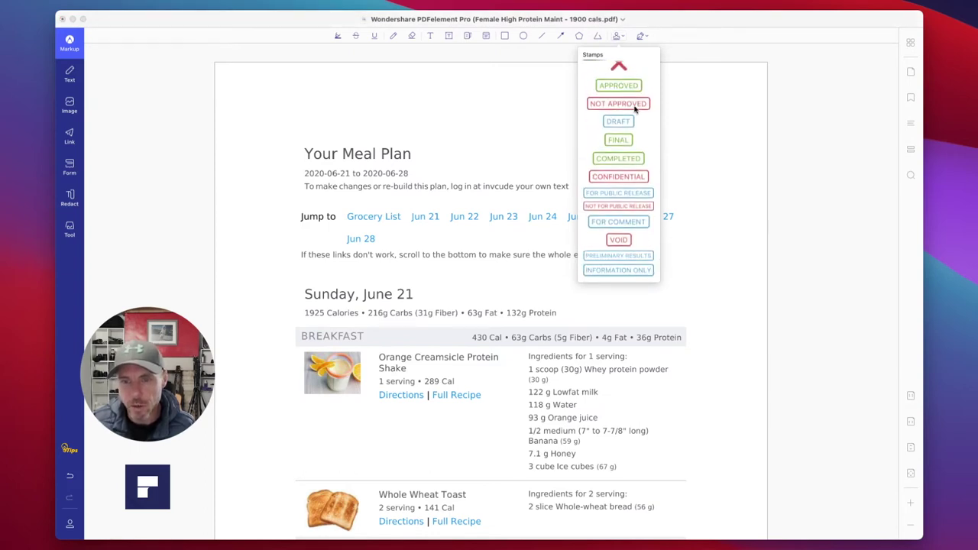
left_click(619, 107)
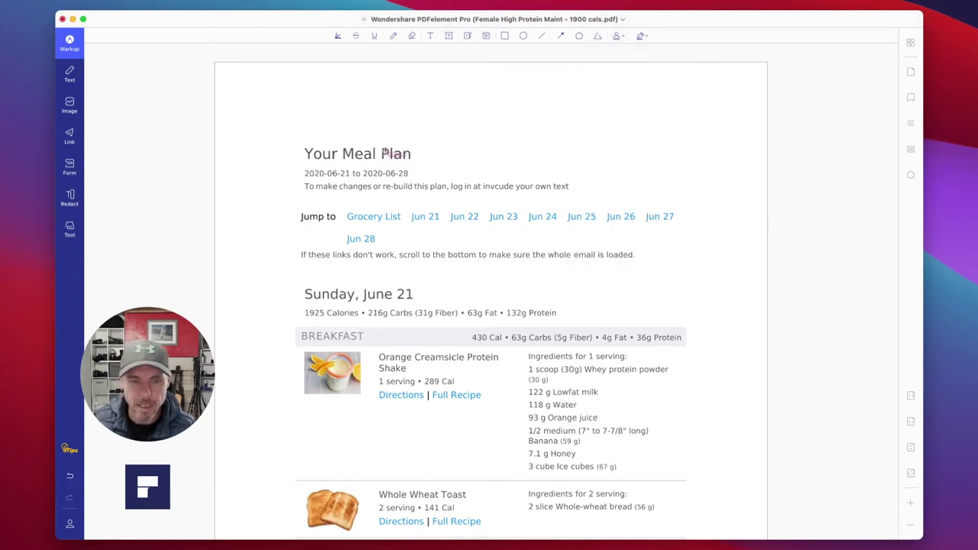
left_click(287, 96)
left_click_drag(269, 83, 325, 91)
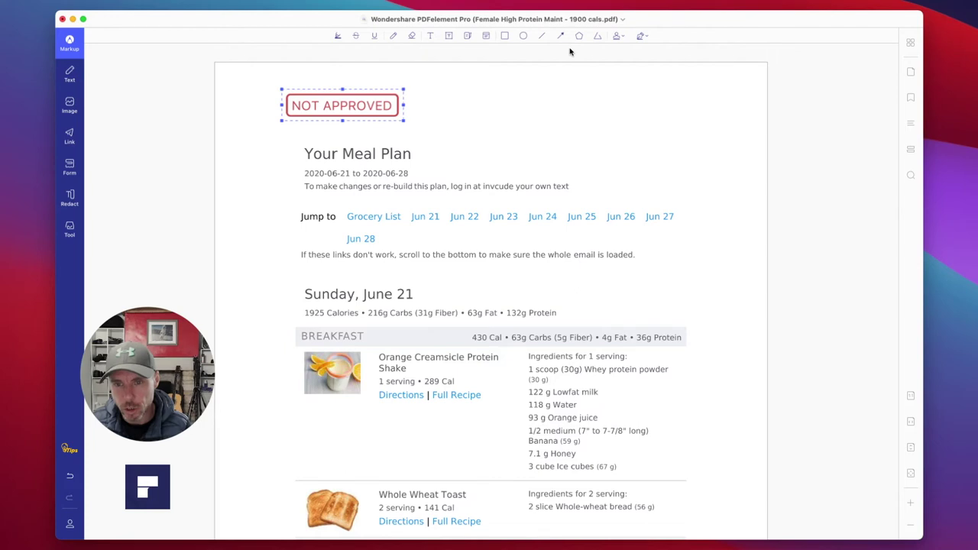
Step: Place a "REVIEWED" date stamp in the blank area above the title, beside the "NOT APPROVED" stamp
left_click(617, 36)
scroll(626, 229, "up", 3)
scroll(623, 214, "down", 5)
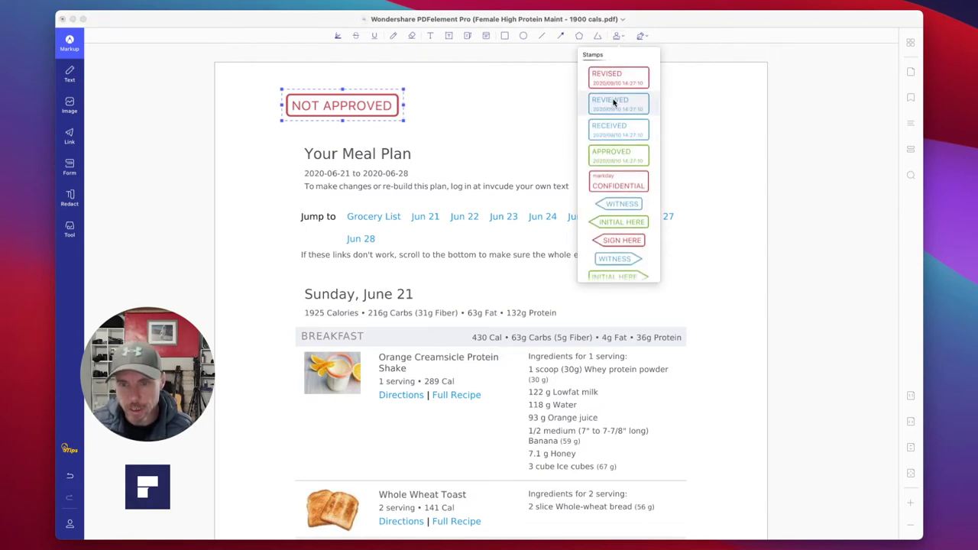
left_click(613, 100)
left_click(521, 120)
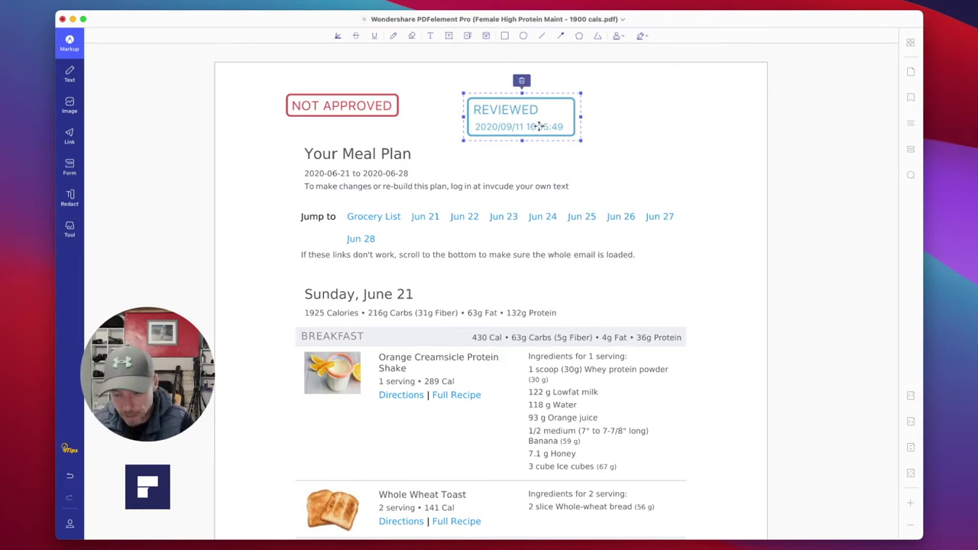
Step: Delete the "REVIEWED" and "NOT APPROVED" stamps from the area above the title
key("BackSpace")
left_click(354, 103)
key("BackSpace")
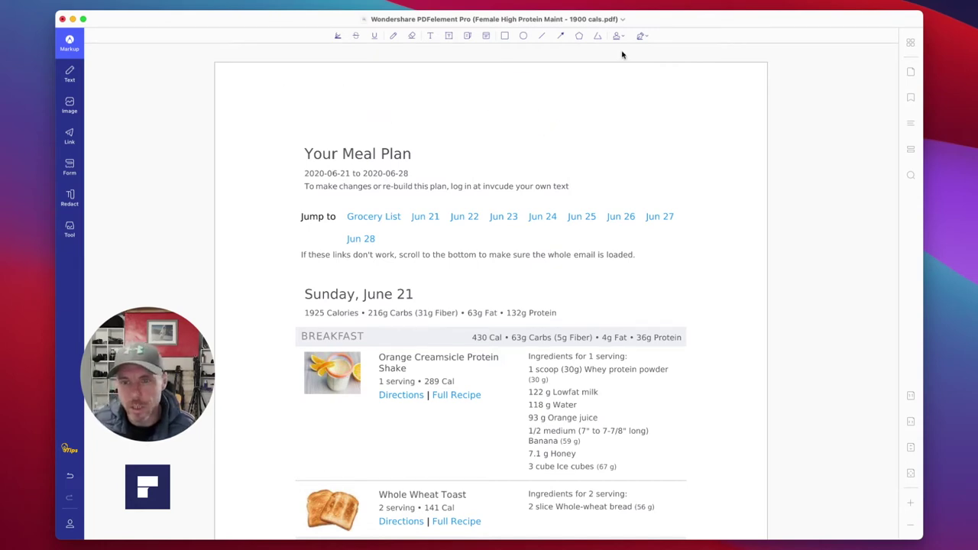
Step: Delete the saved signature and create a new black hand-drawn one
left_click(642, 36)
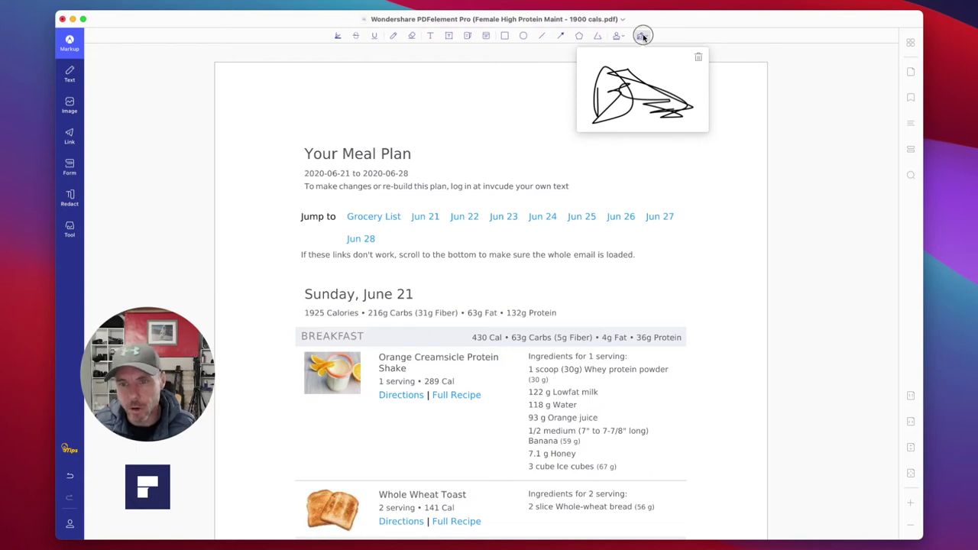
left_click(698, 54)
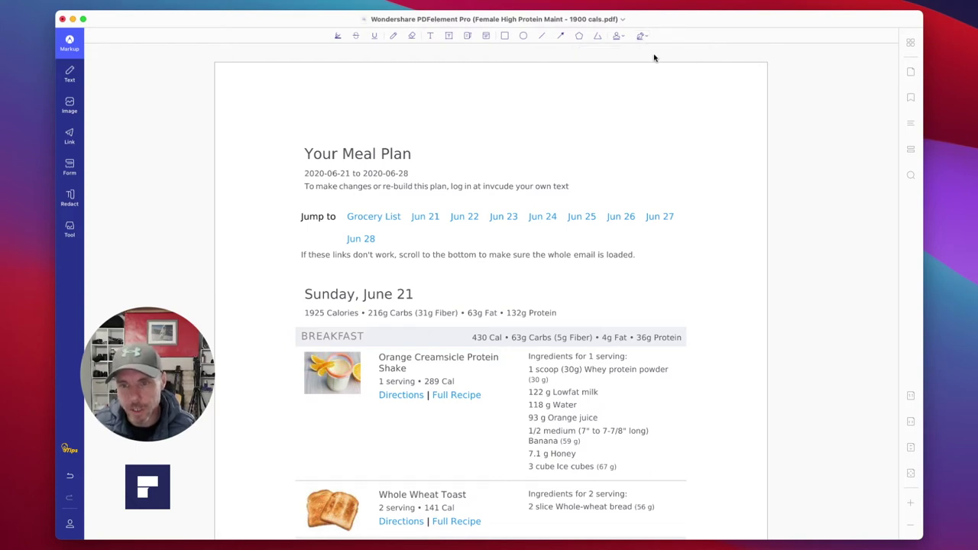
left_click(646, 38)
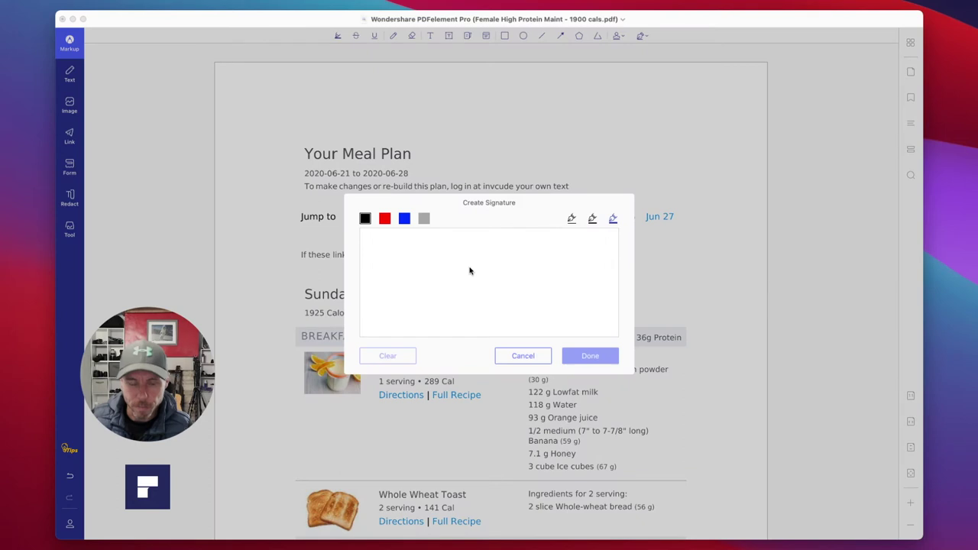
mouse_move(432, 277)
left_mouse_down()
mouse_move(499, 245)
mouse_move(373, 275)
mouse_move(493, 275)
left_mouse_up()
left_click(592, 356)
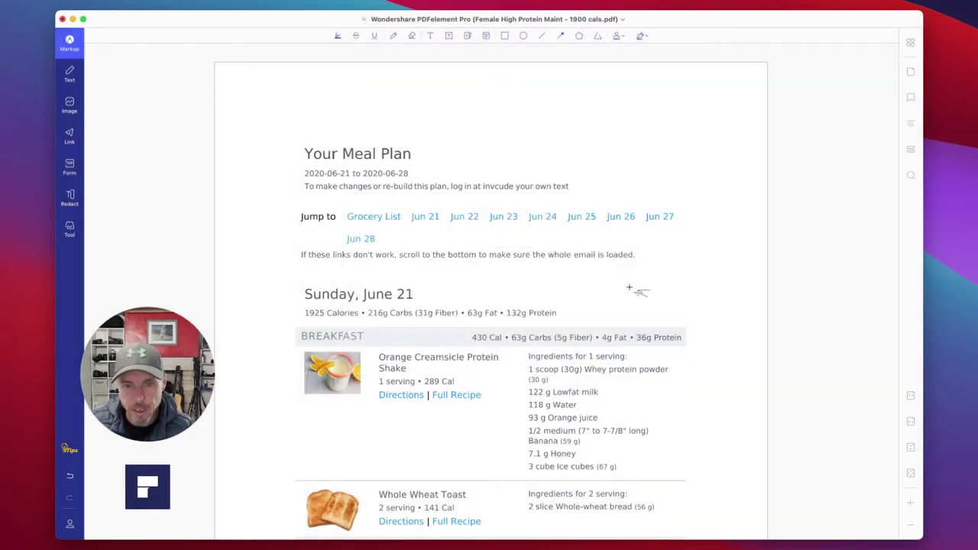
Step: Place a resized copy of the new signature below the Coffee Banana Protein Shake entry on page 2, and delete it
scroll(634, 222, "down", 3)
left_click(643, 36)
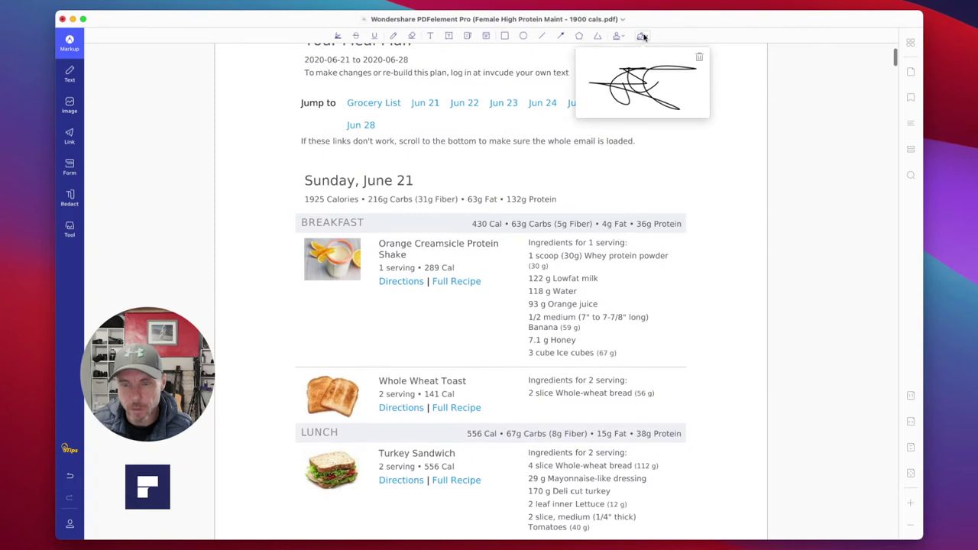
left_click(638, 80)
scroll(396, 174, "down", 20)
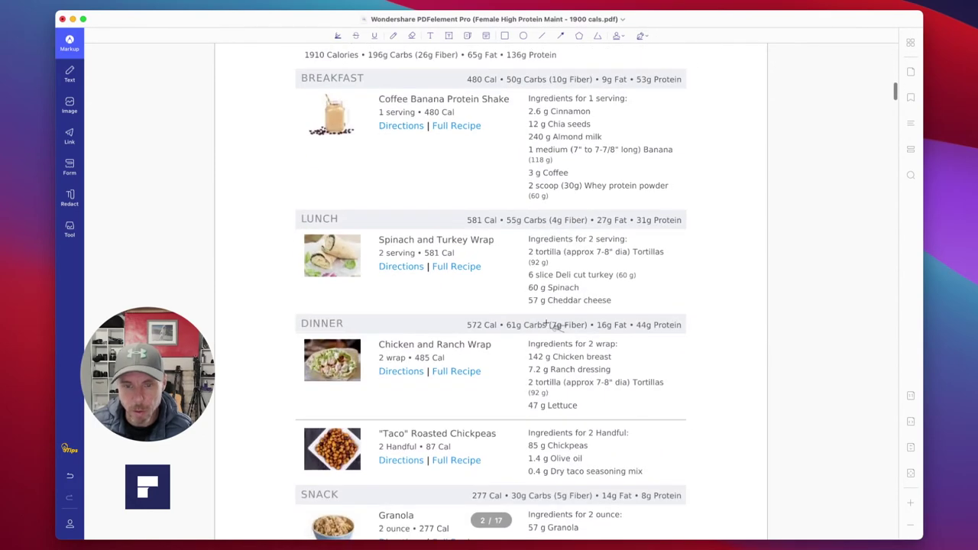
left_click(396, 174)
left_click_drag(495, 128, 447, 145)
left_click_drag(383, 180, 406, 175)
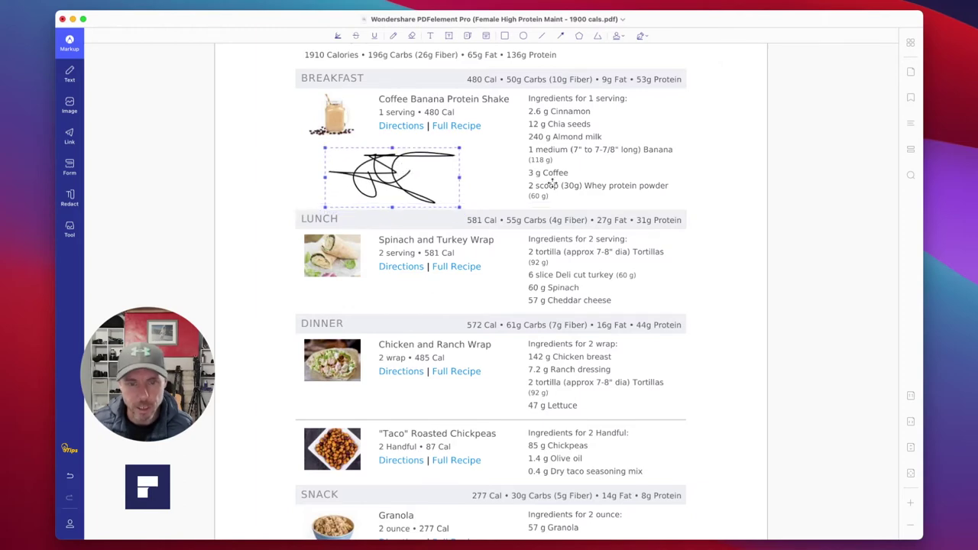
key("Delete")
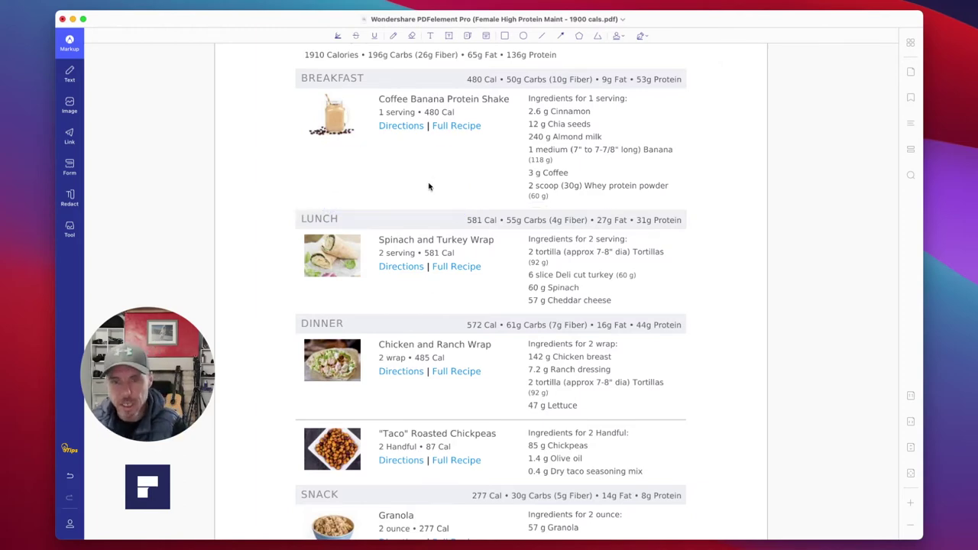
Step: In text editing mode, append "- Matches the font" to the "Your Meal Plan" title on page 1, and undo the addition
scroll(697, 174, "up", 10)
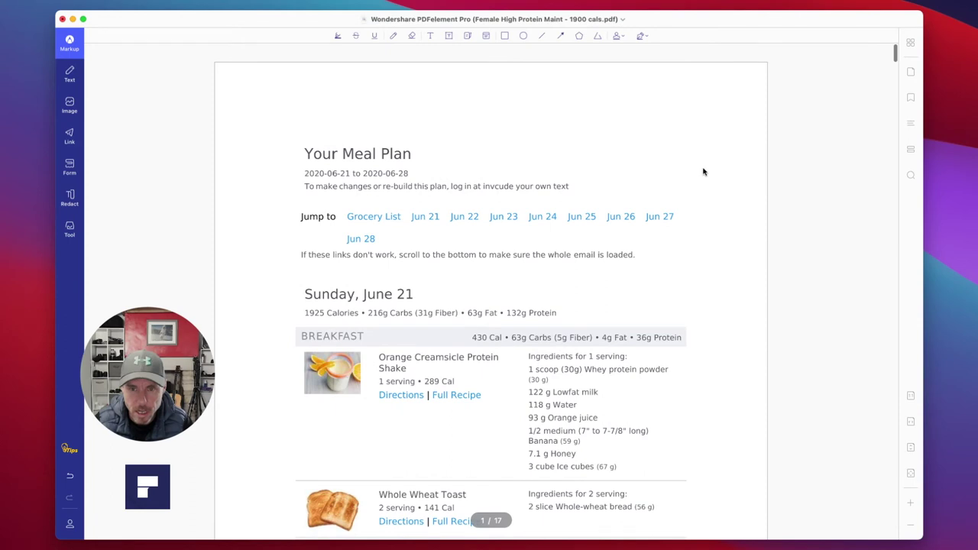
left_click(71, 74)
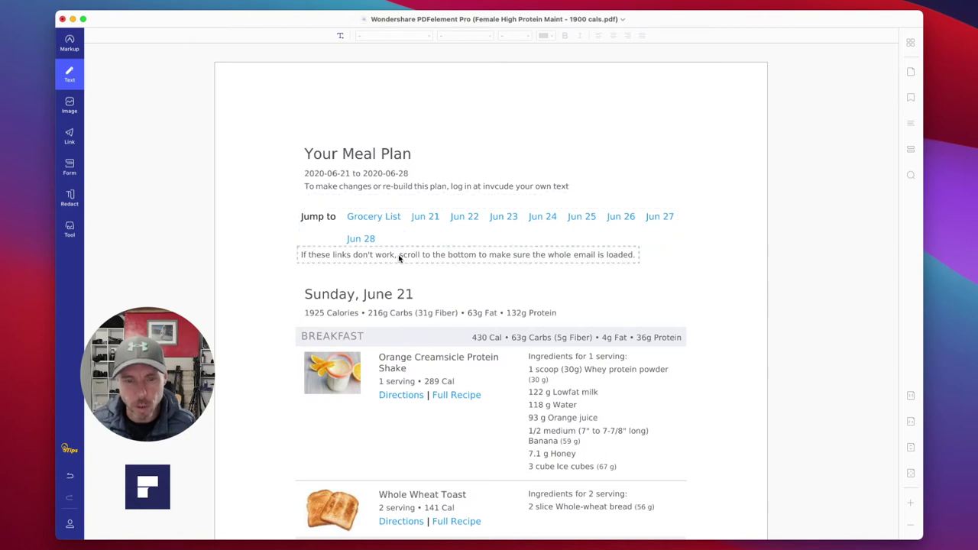
scroll(491, 253, "down", 3)
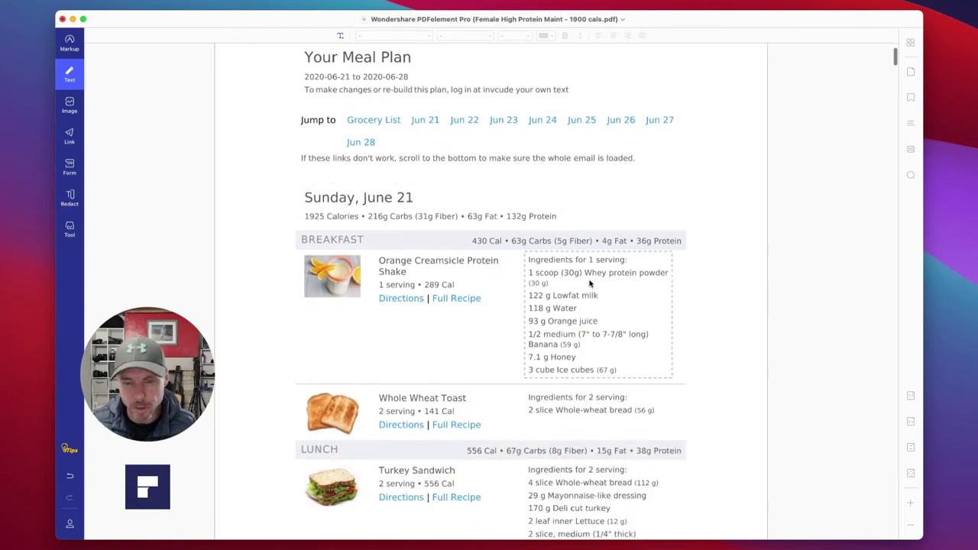
scroll(455, 288, "down", 3)
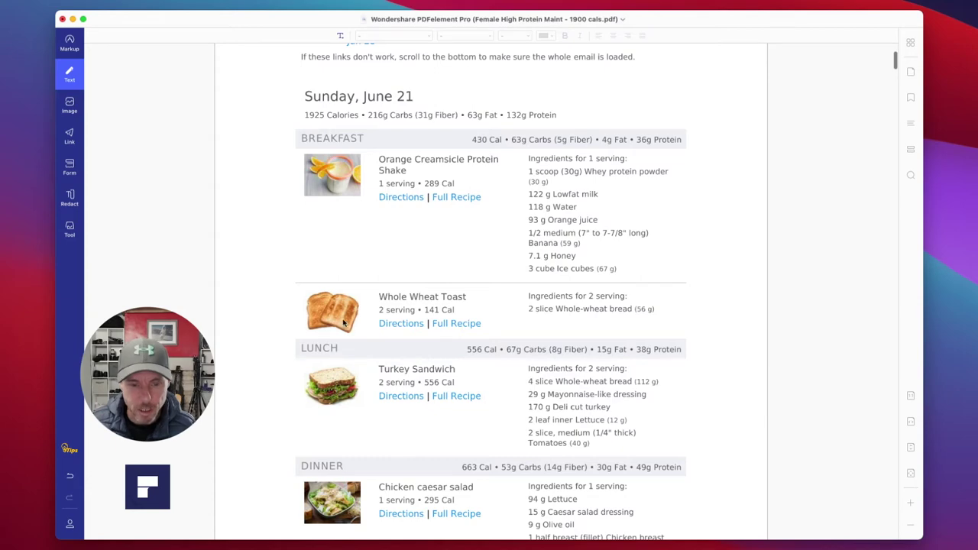
scroll(619, 306, "down", 4)
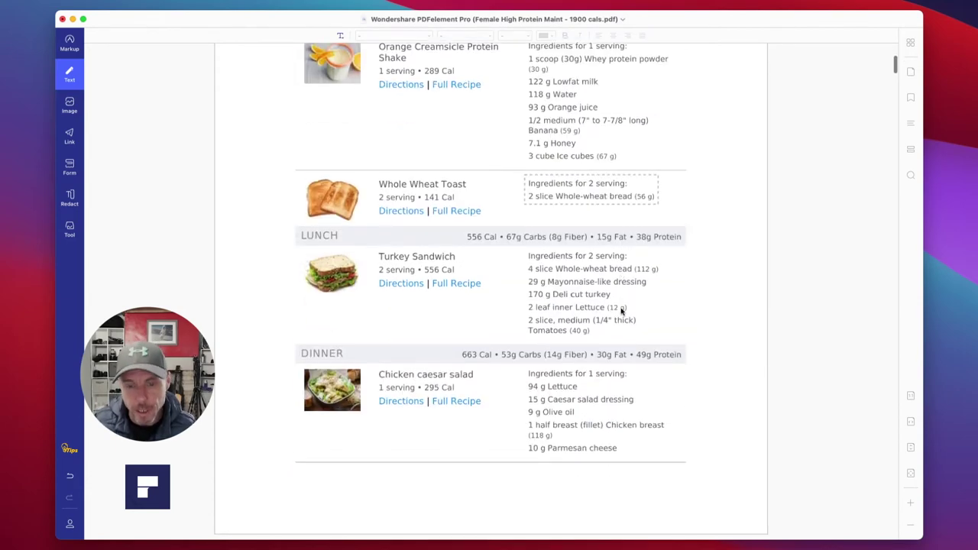
scroll(611, 329, "up", 10)
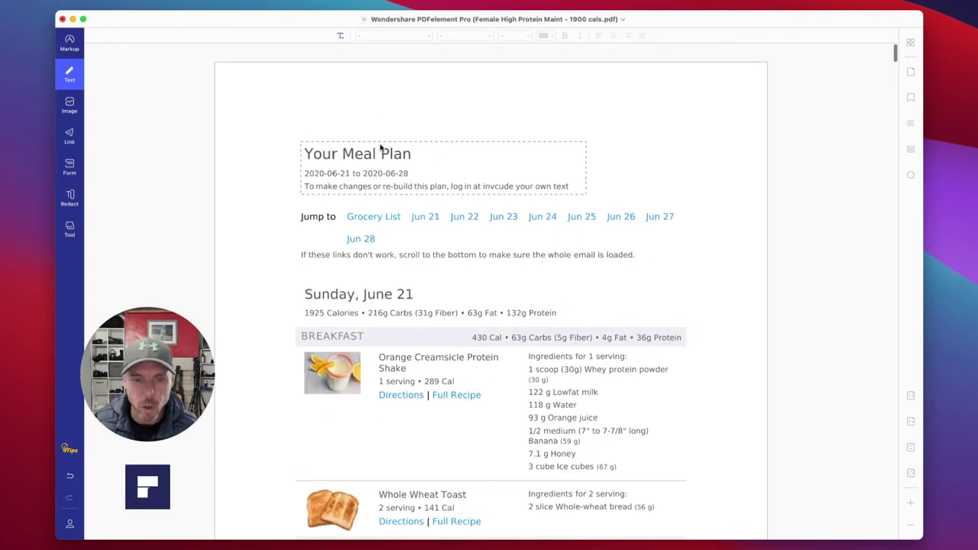
left_click(382, 155)
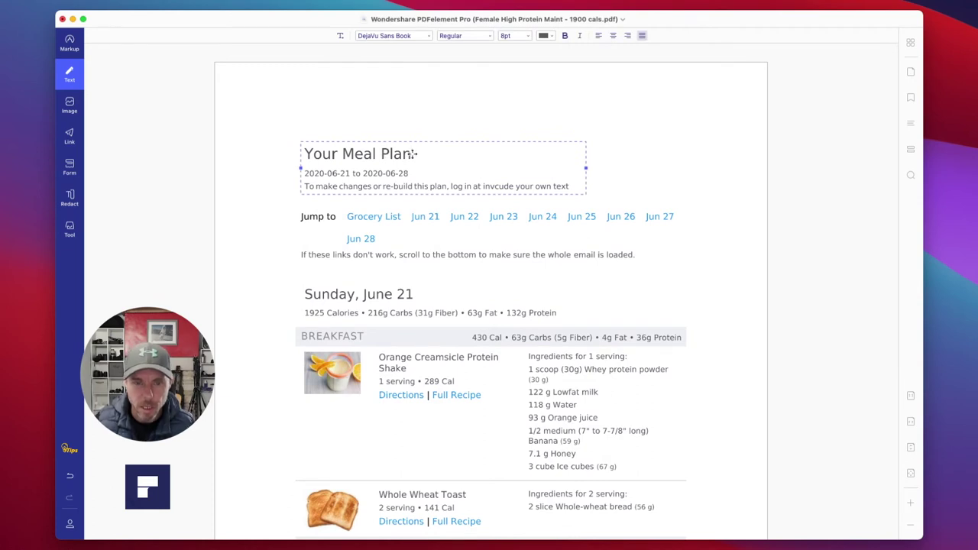
left_click(413, 154)
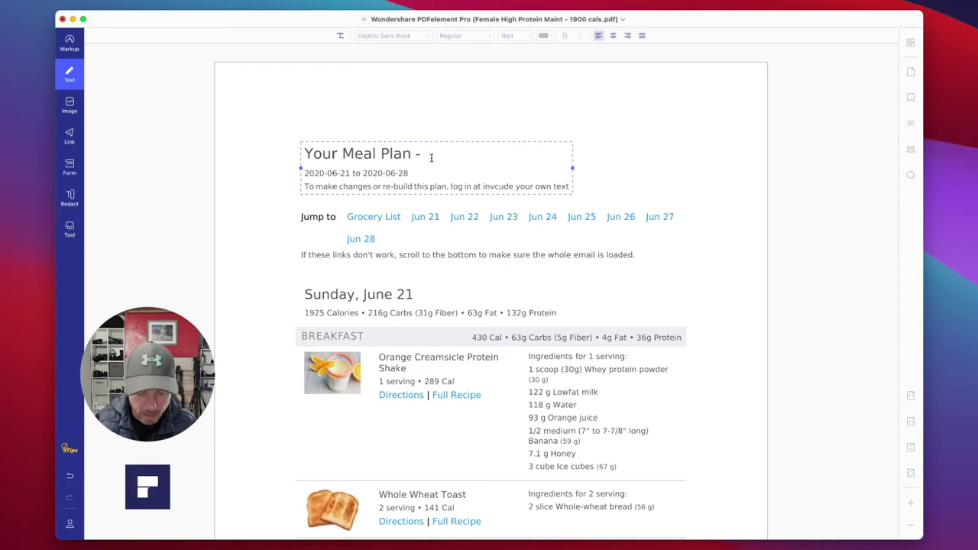
type("Matches the f")
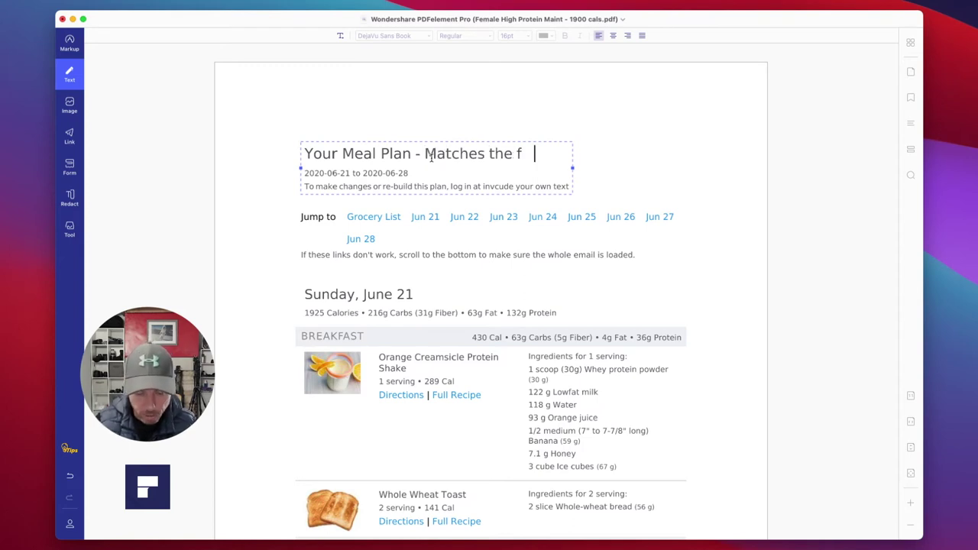
key("BackSpace")
type("o")
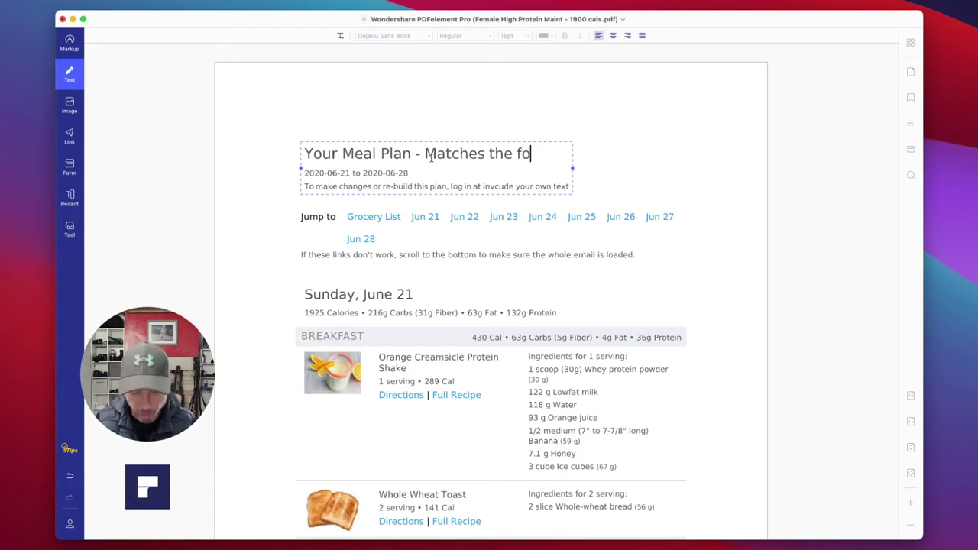
type("nt")
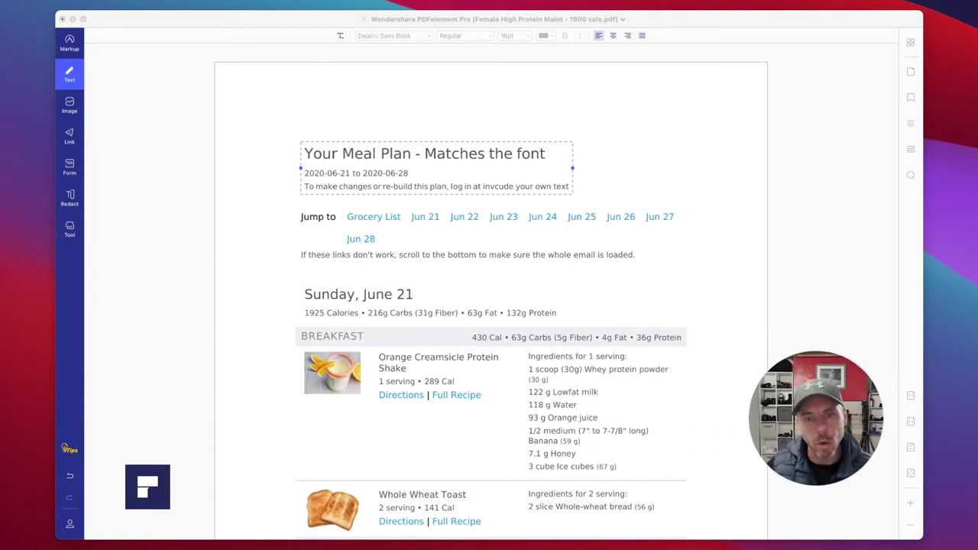
left_click(450, 153)
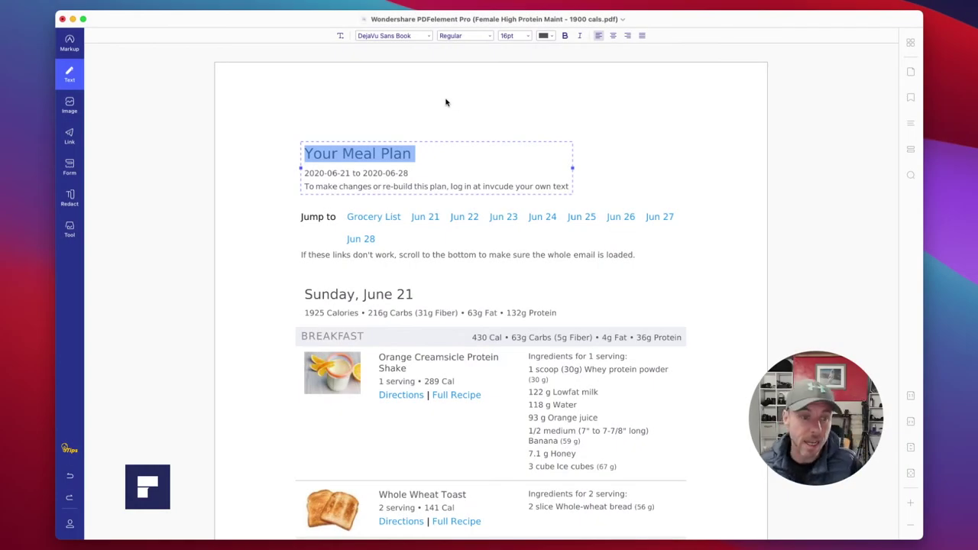
Step: In image editing mode, delete the Orange Creamsicle Protein Shake picture and undo the deletion
left_click(69, 105)
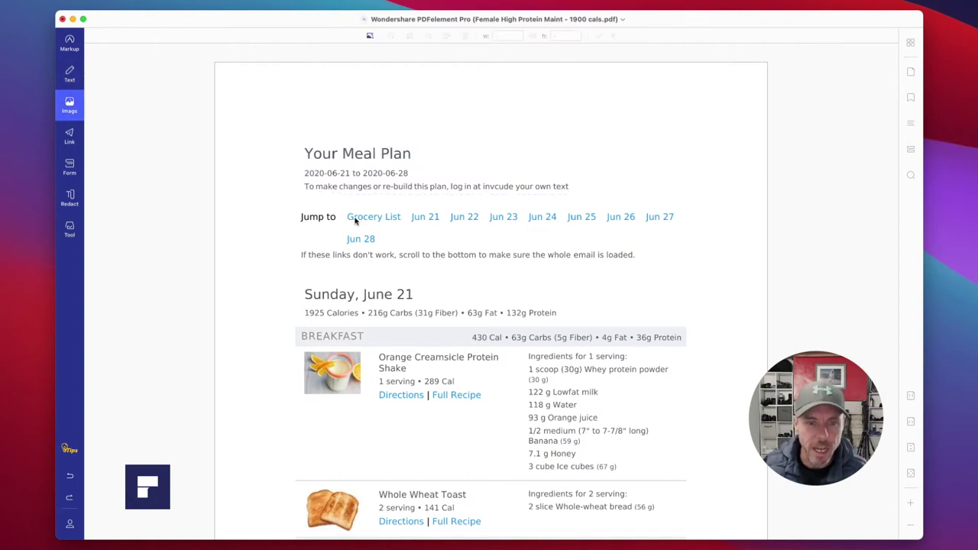
scroll(377, 286, "down", 3)
left_click(329, 284)
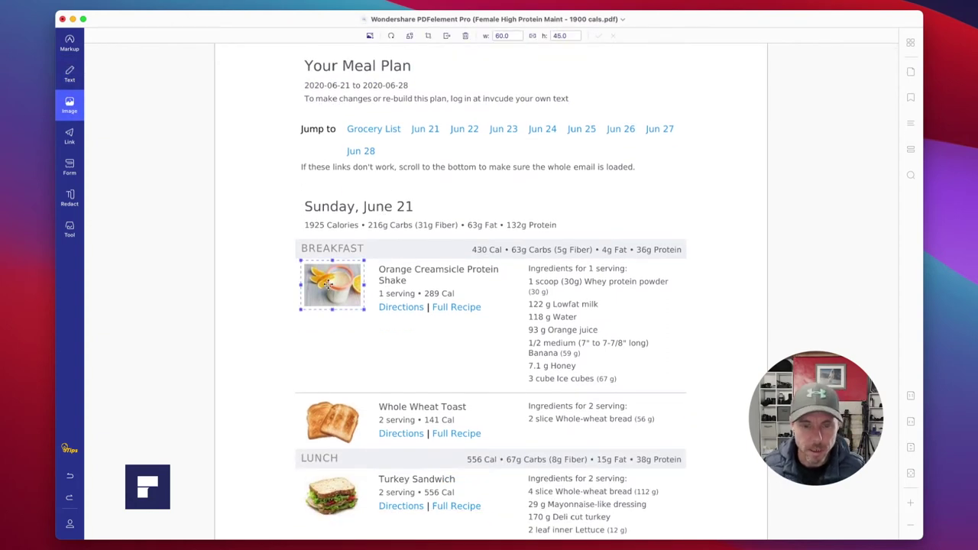
key("BackSpace")
key("super+z")
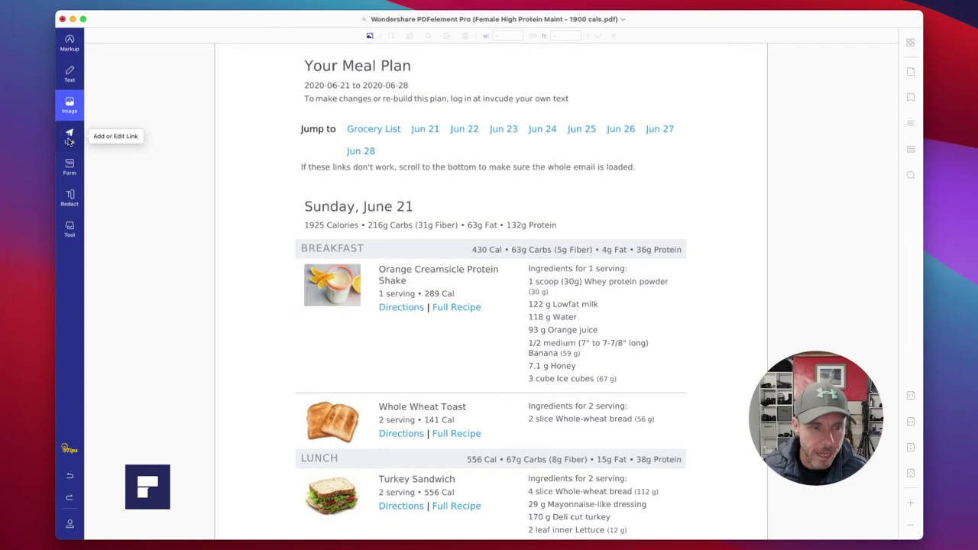
Step: Switch to link editing and examine the link areas marked on the first two pages
left_click(68, 134)
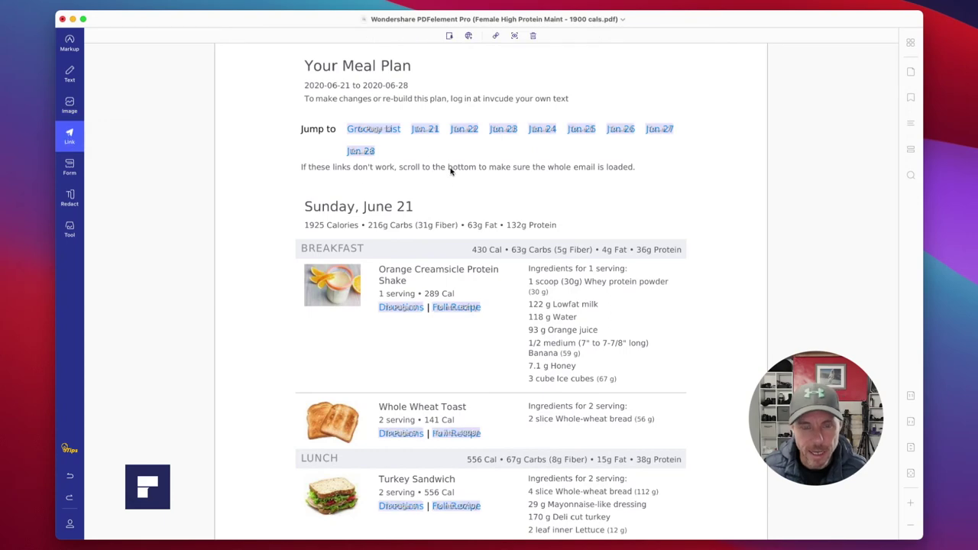
scroll(413, 147, "up", 3)
scroll(437, 159, "down", 8)
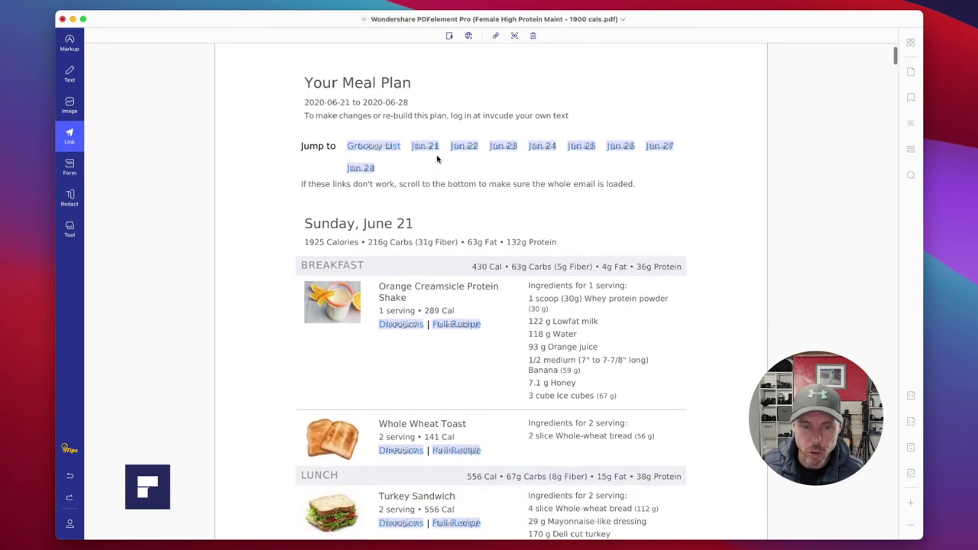
scroll(437, 159, "down", 8)
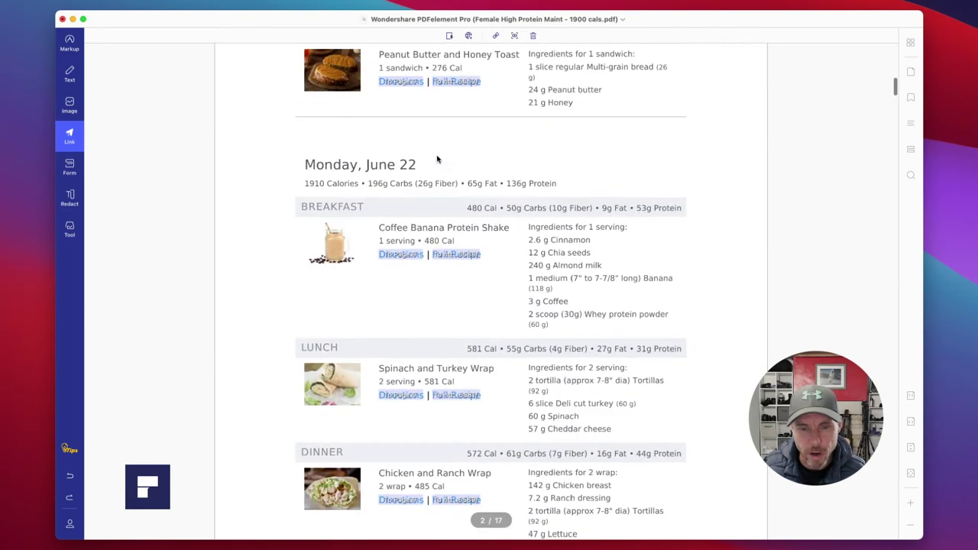
scroll(437, 159, "up", 20)
Step: Select several links in the "Jump to" row one after another and preview the destination of the Jun 23 link
left_click(363, 218)
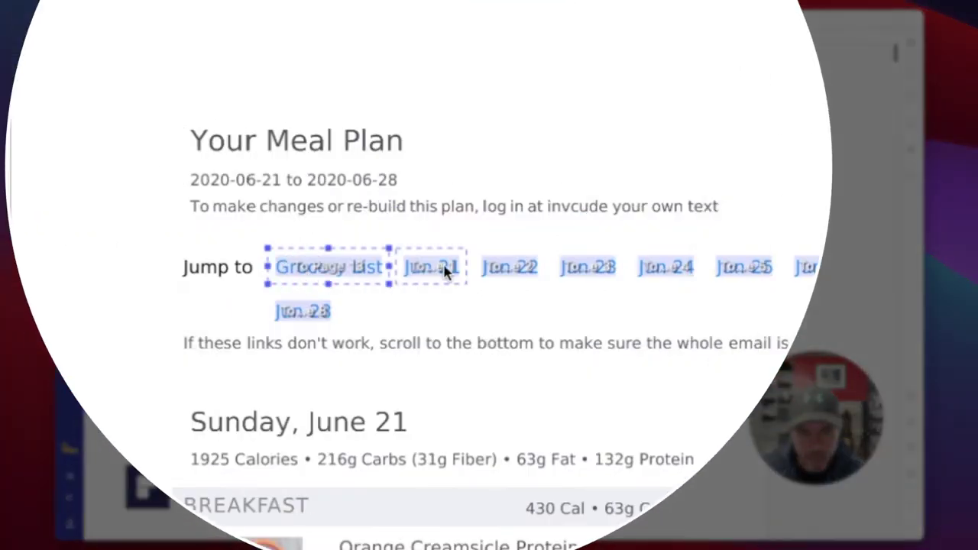
left_click(430, 217)
left_click(465, 218)
left_click(617, 271)
left_click(664, 271)
left_click(774, 270)
left_click(579, 269)
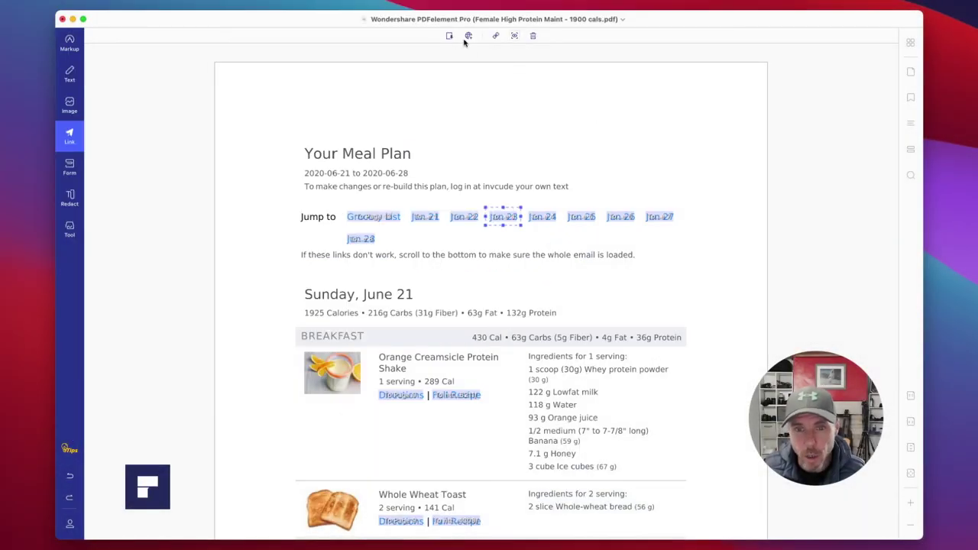
left_click(514, 38)
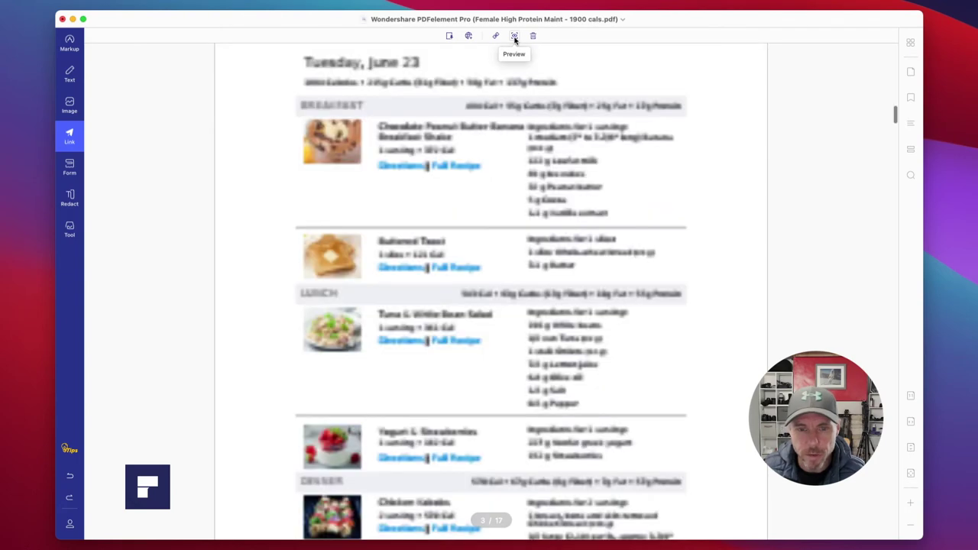
scroll(519, 193, "up", 20)
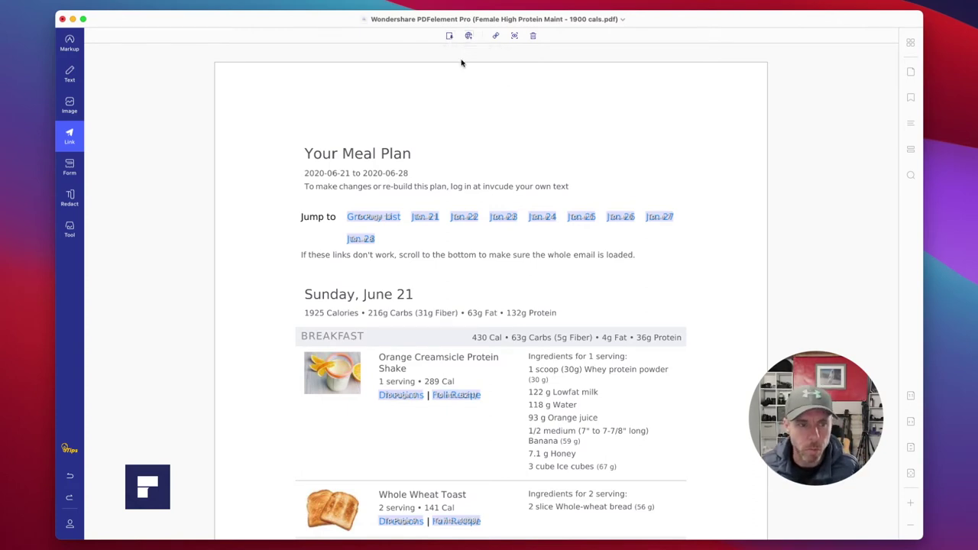
Step: Switch to form editing and draw a large dropdown field in the blank space above and beside the "Your Meal Plan" title
left_click(70, 167)
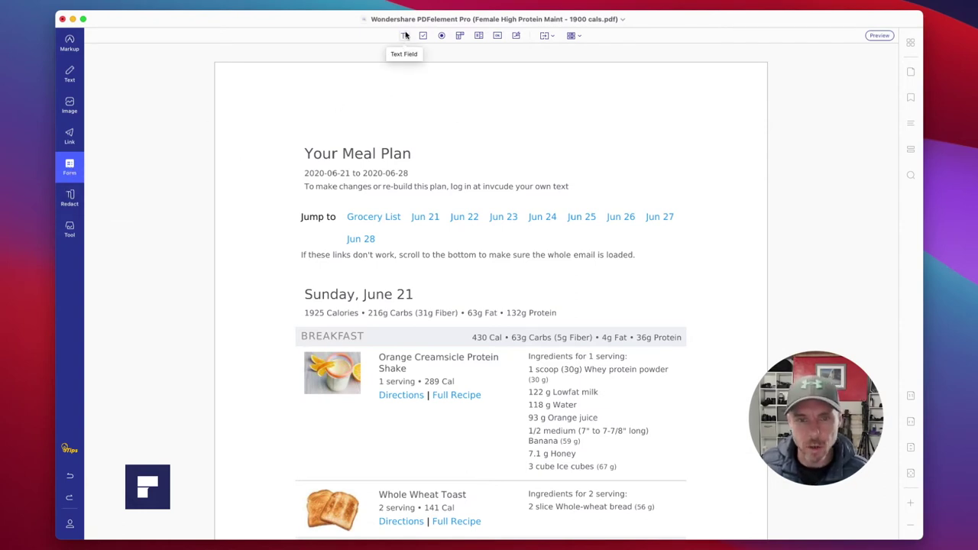
left_click(459, 36)
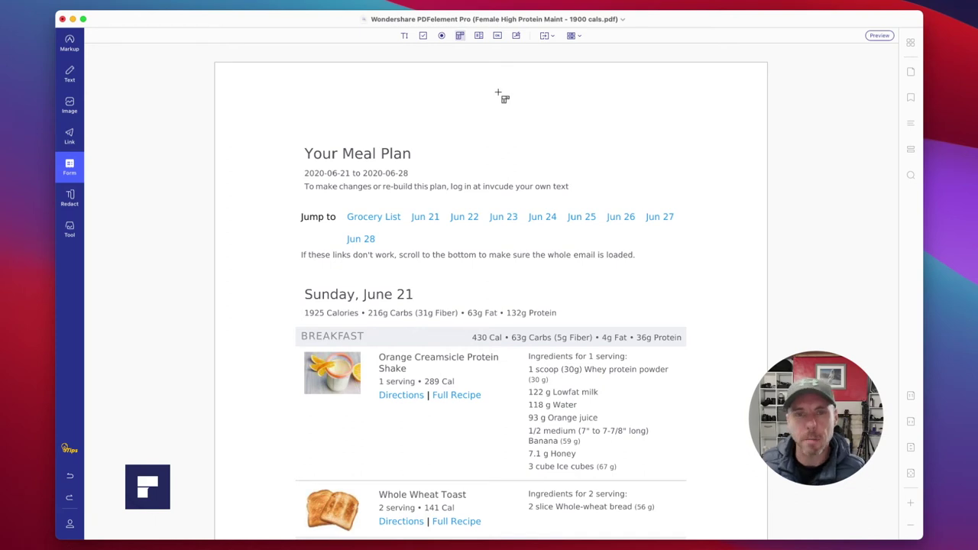
mouse_move(457, 81)
left_mouse_down()
mouse_move(638, 168)
mouse_move(676, 175)
left_mouse_up()
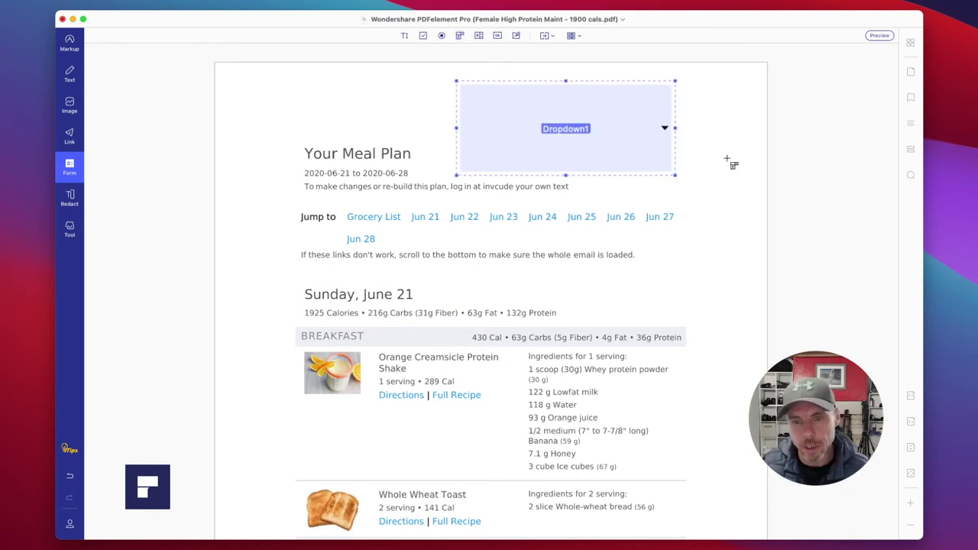
Step: Add the items "Test 1", "Test 2" and "Test 3" to the dropdown field's item list
double_click(602, 127)
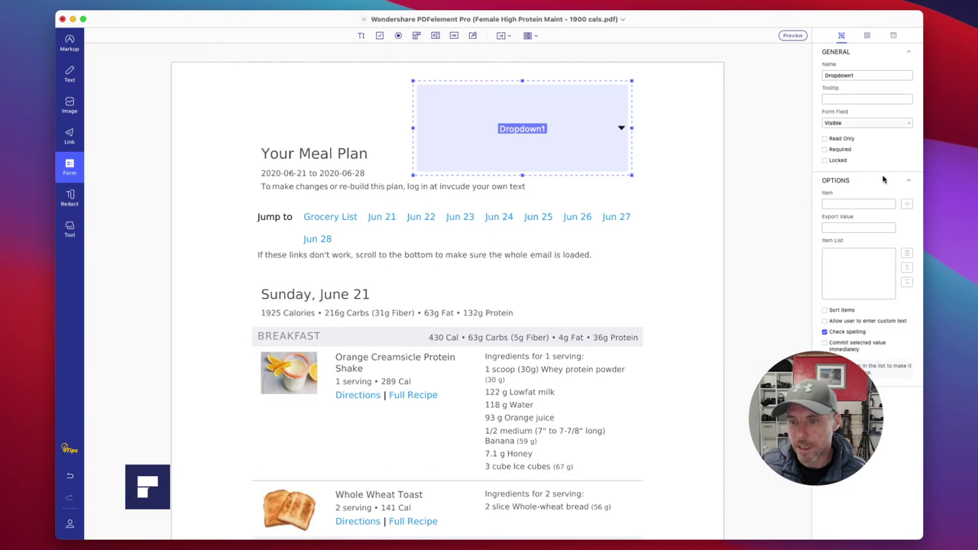
left_click(836, 203)
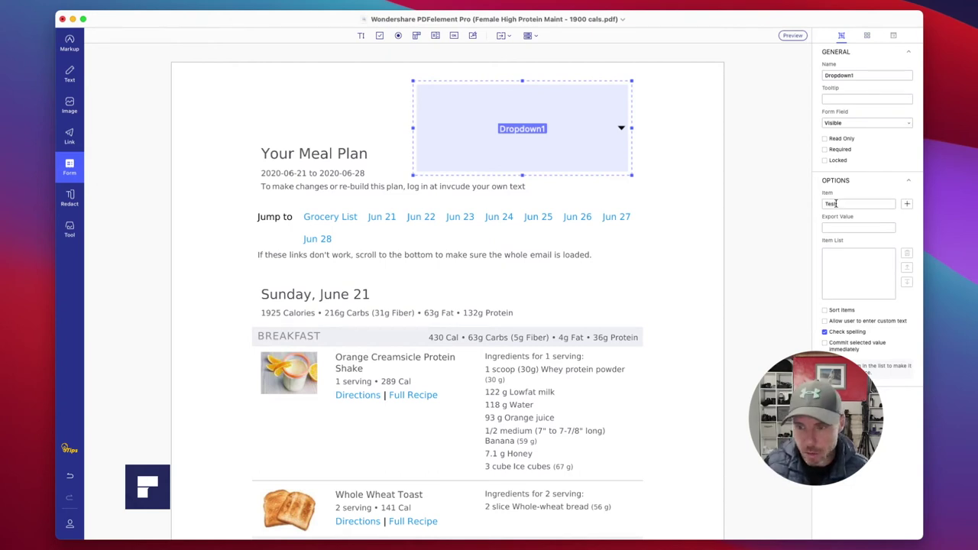
left_click(906, 203)
left_click(840, 204)
key("BackSpace")
type("2")
left_click(907, 203)
type("Test 3")
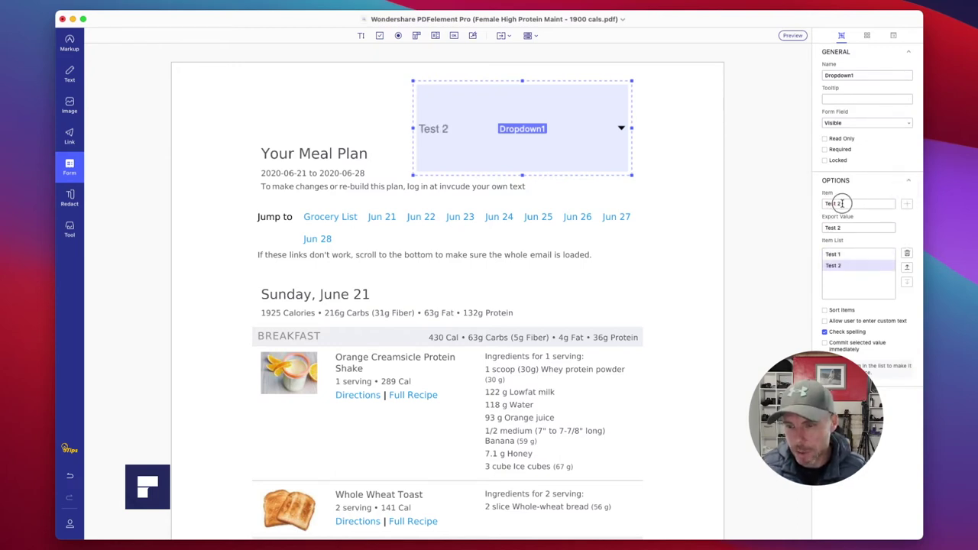
left_click(906, 204)
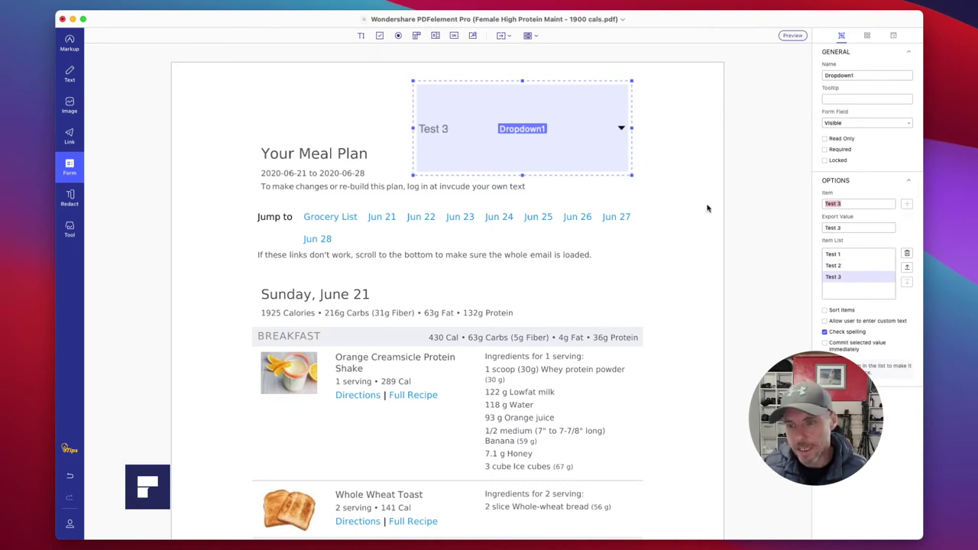
Step: Preview the form and choose Test 1, Test 2 and Test 3 in turn from the dropdown field
left_click(623, 130)
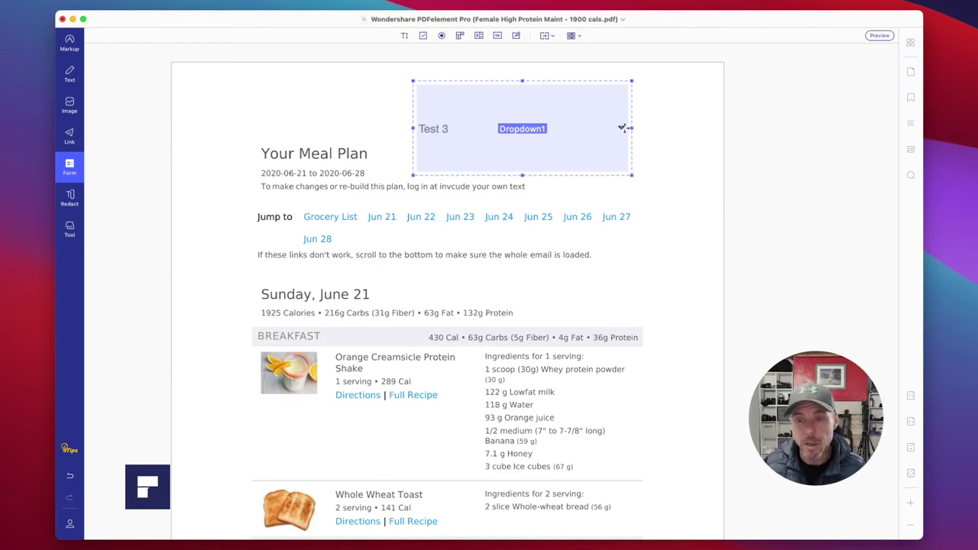
left_click(878, 36)
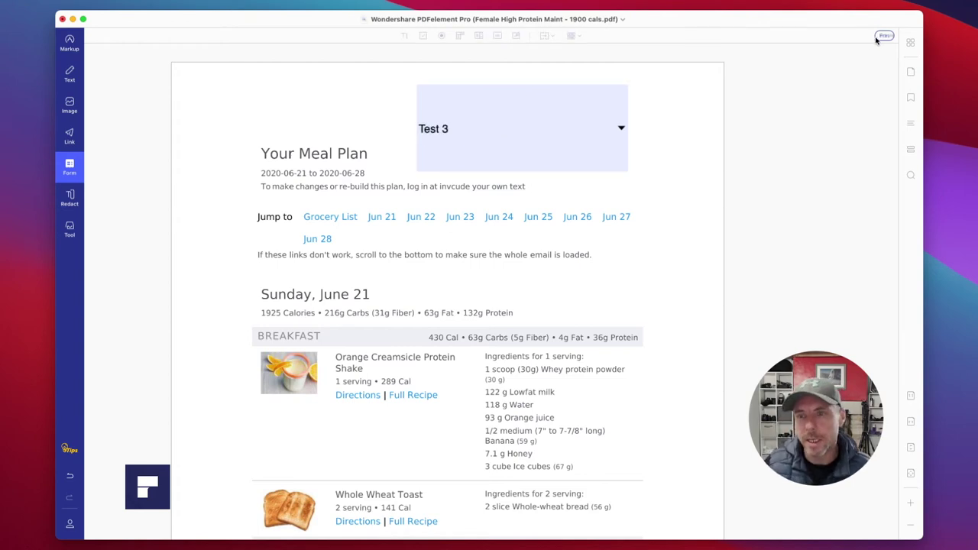
left_click(620, 130)
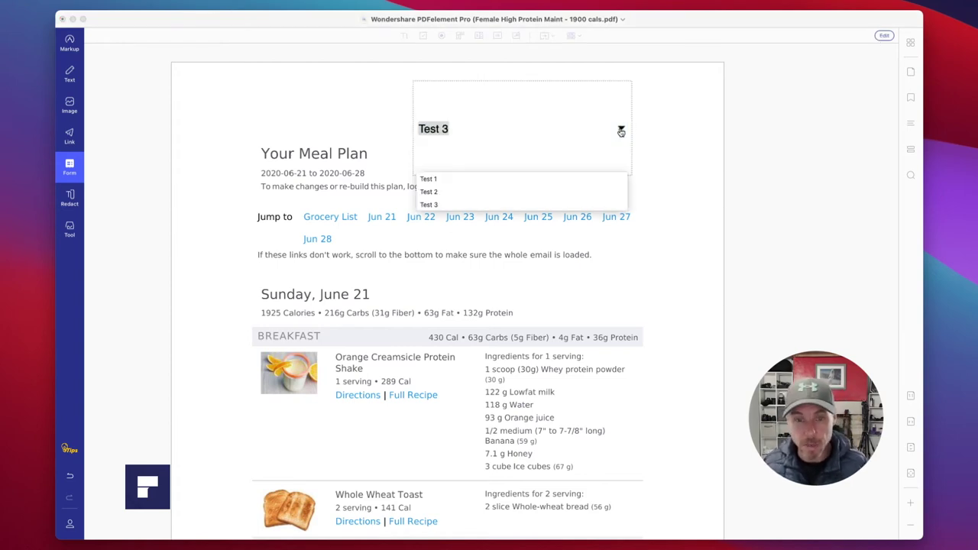
left_click(510, 182)
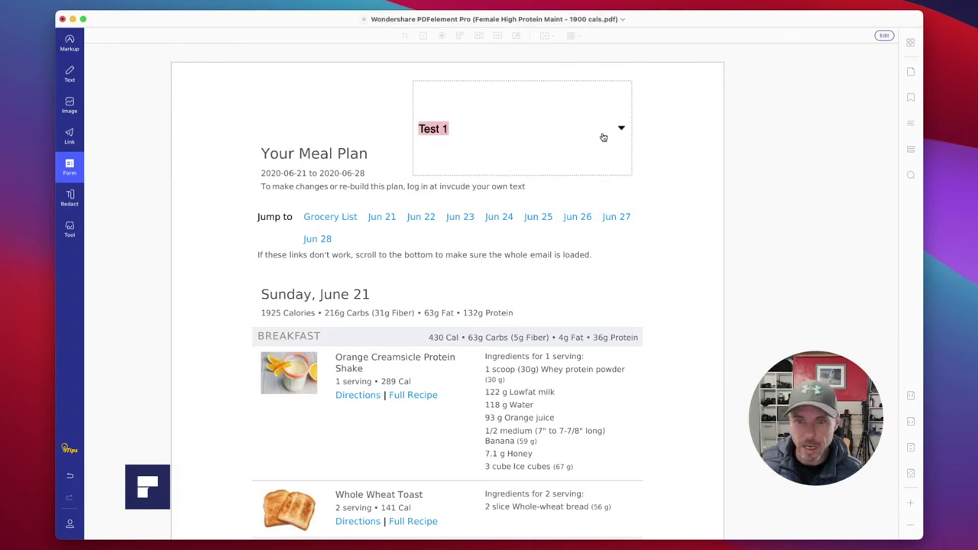
left_click(616, 131)
left_click(570, 190)
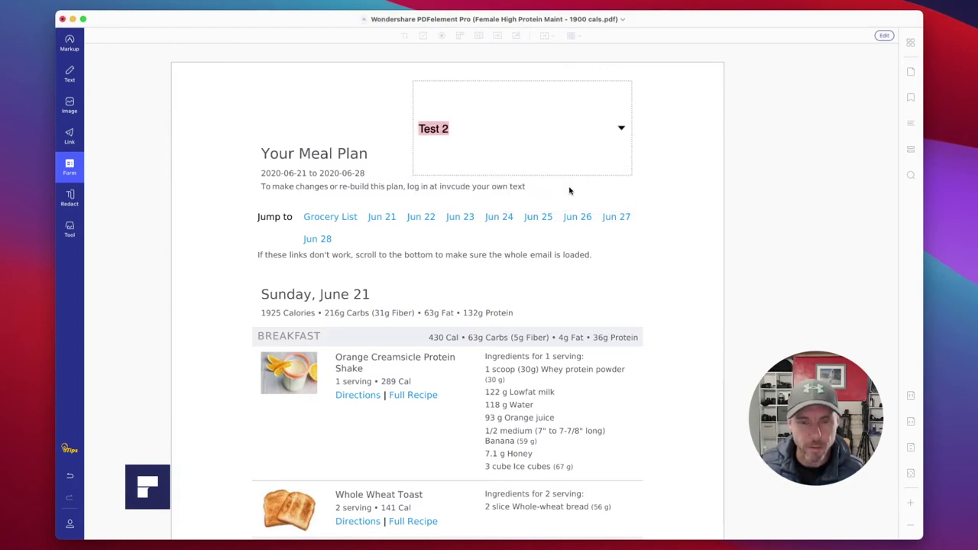
left_click(622, 130)
left_click(568, 204)
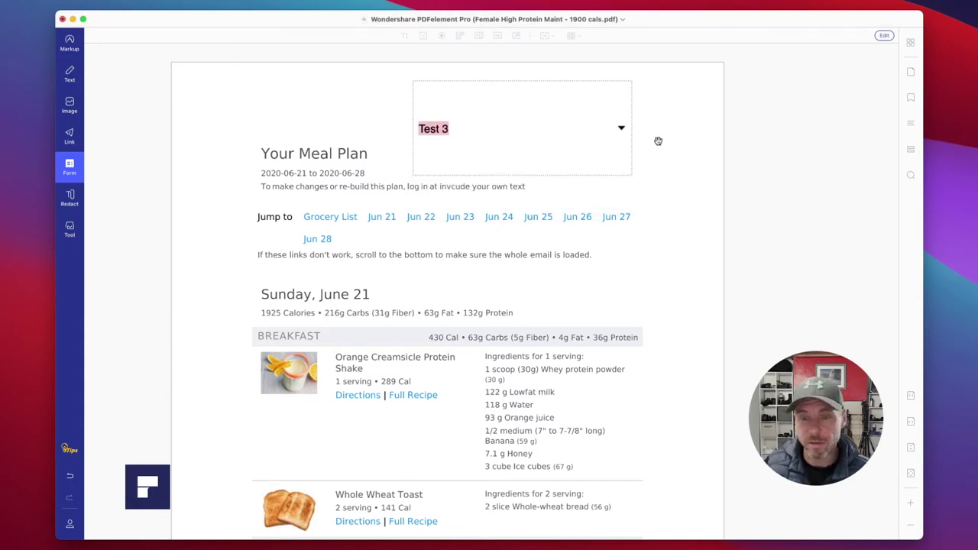
Step: Leave the form preview and delete the dropdown field from page 1
left_click(621, 127)
left_click(883, 36)
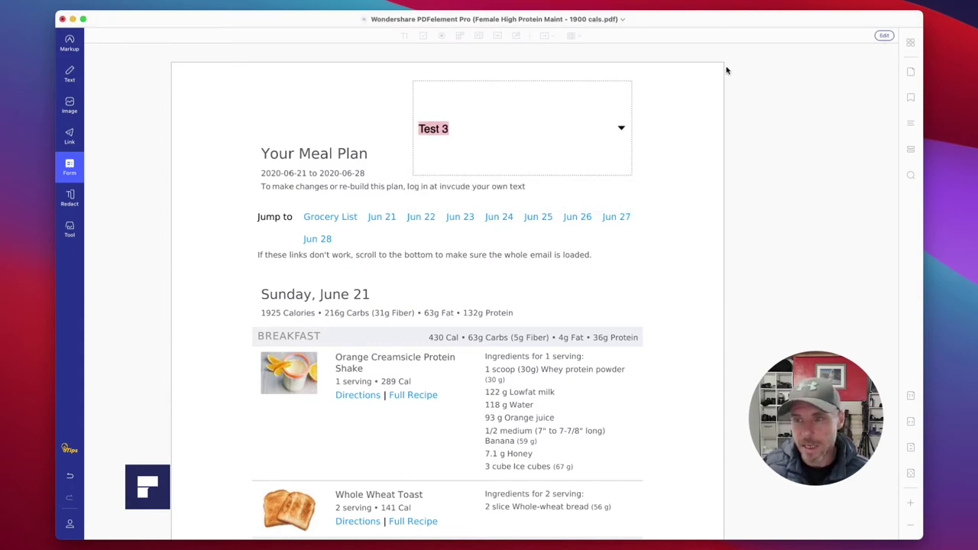
left_click(884, 35)
left_click(481, 101)
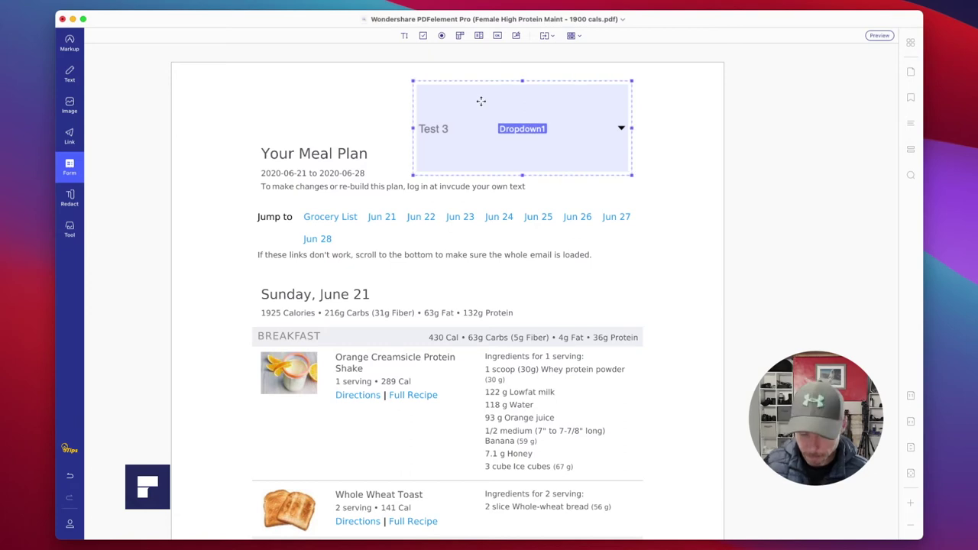
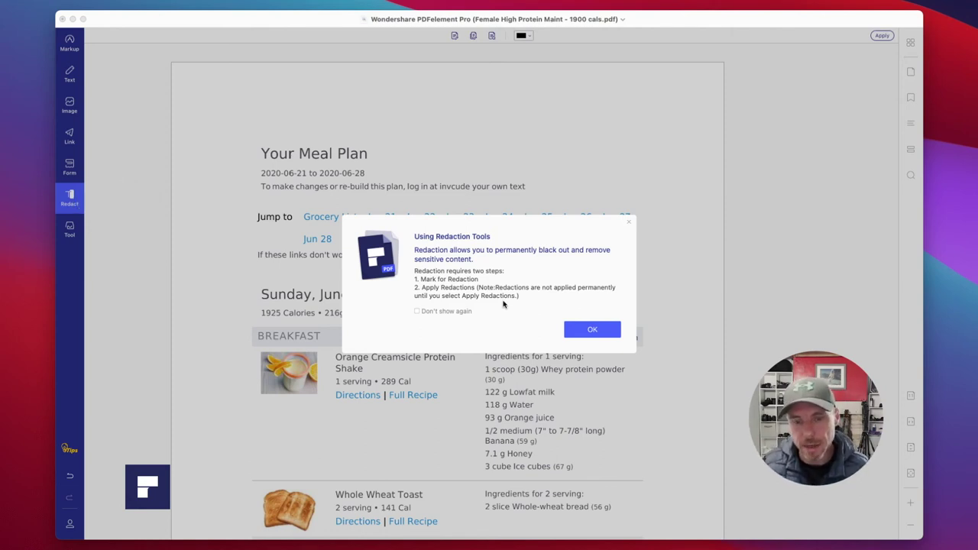
Step: Using text and image redaction, mark the "Your Meal Plan" title and the date range below it for redaction
left_click(600, 331)
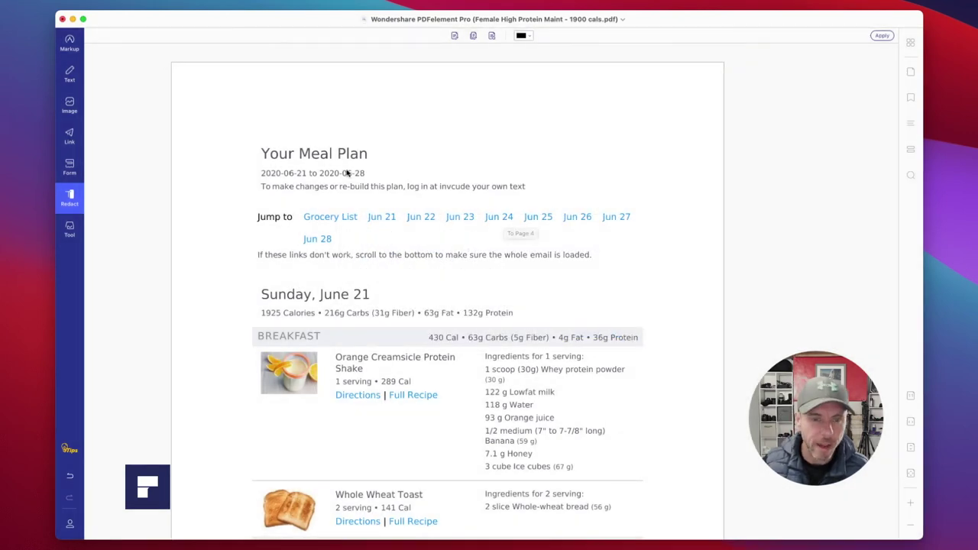
scroll(425, 195, "down", 1)
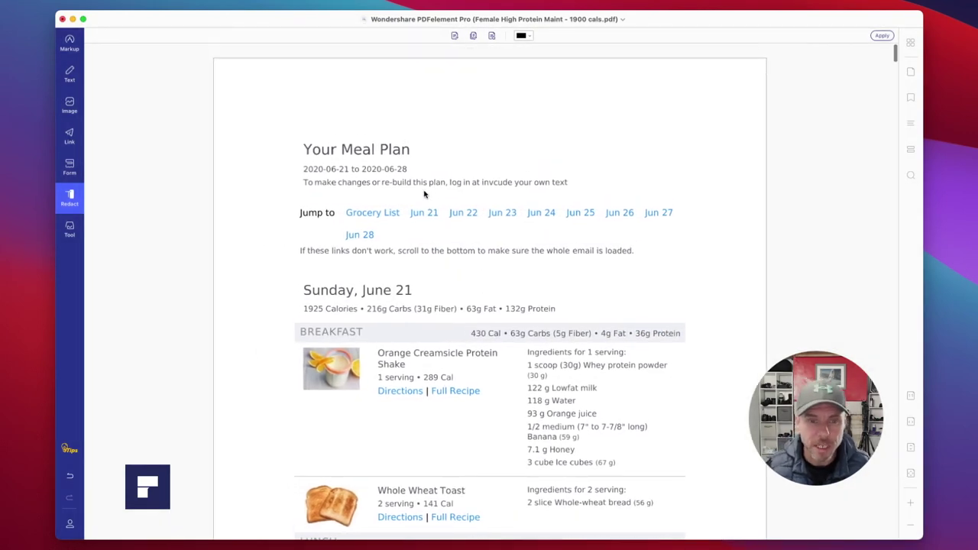
left_click(454, 35)
left_click_drag(305, 150, 439, 147)
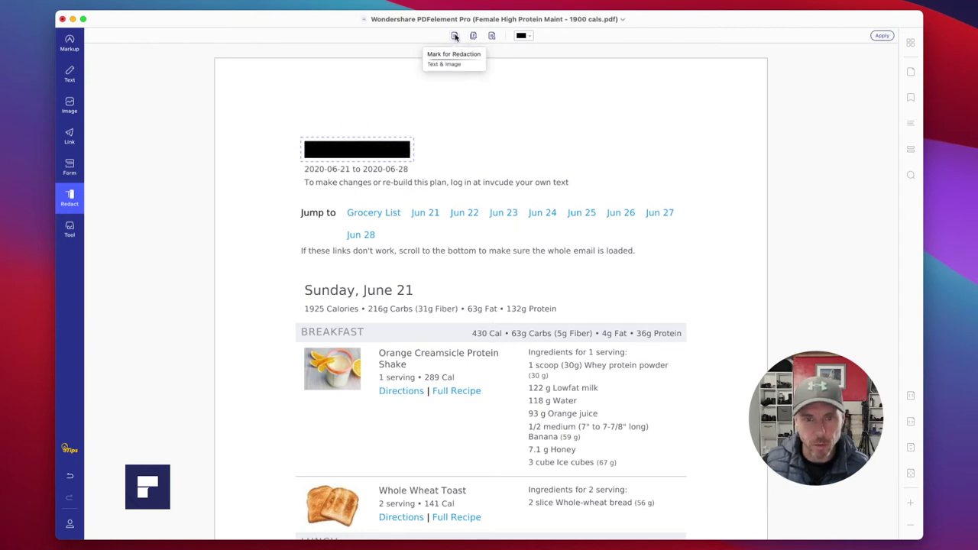
left_click_drag(306, 169, 416, 169)
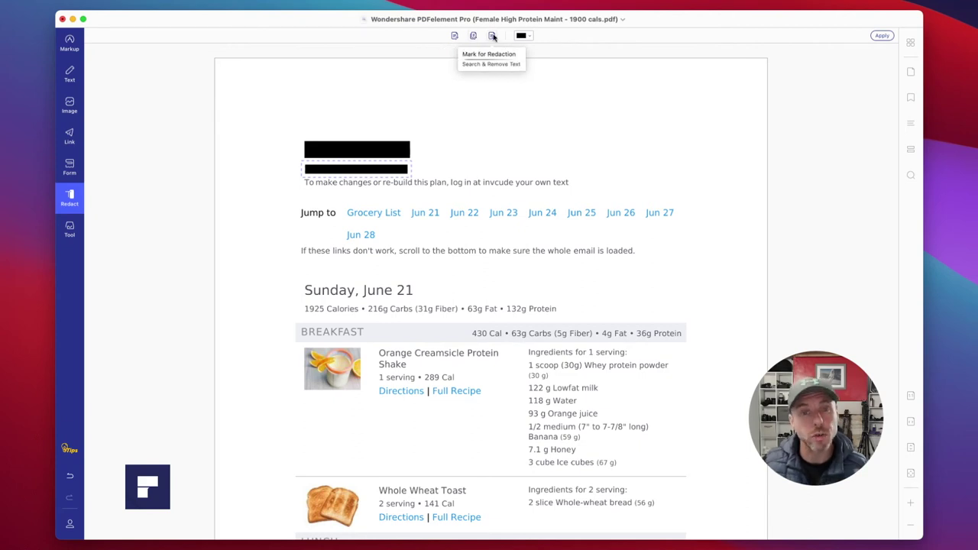
Step: Start a search-and-remove redaction and search the document for "Sunday"
left_click(492, 37)
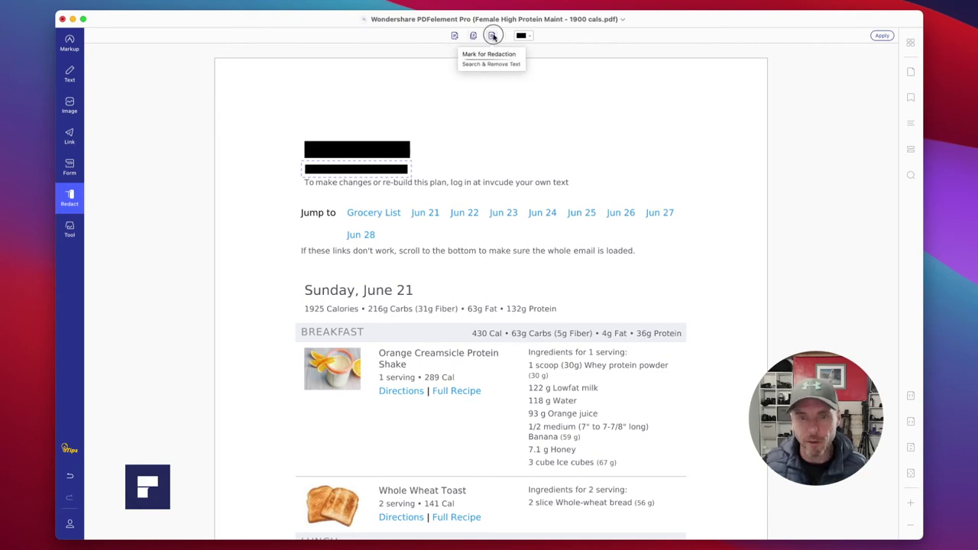
left_click(578, 316)
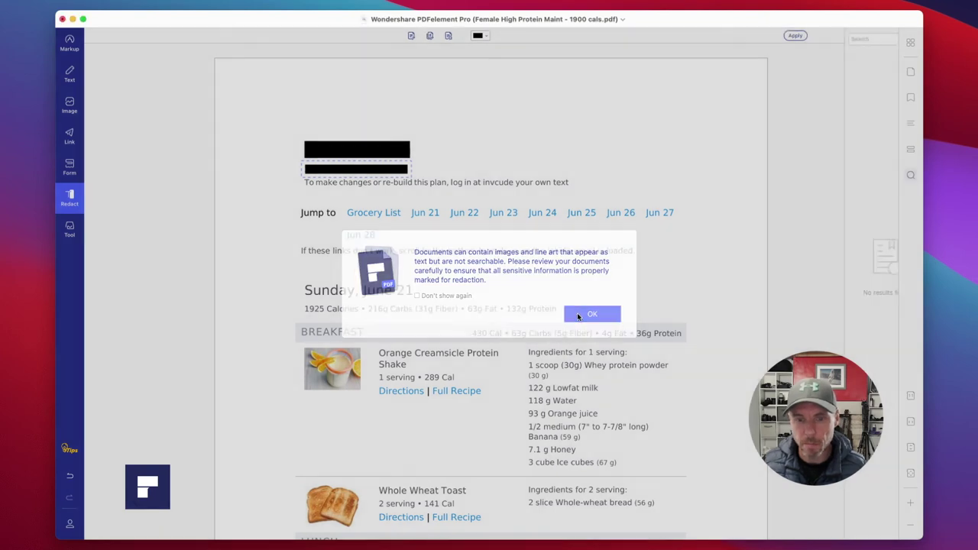
left_click(835, 42)
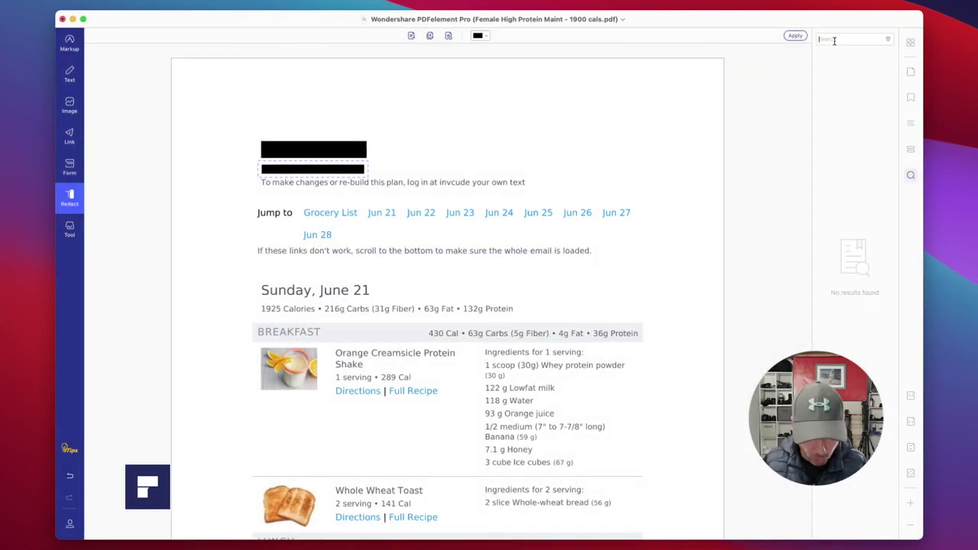
type("Sunday")
key("Return")
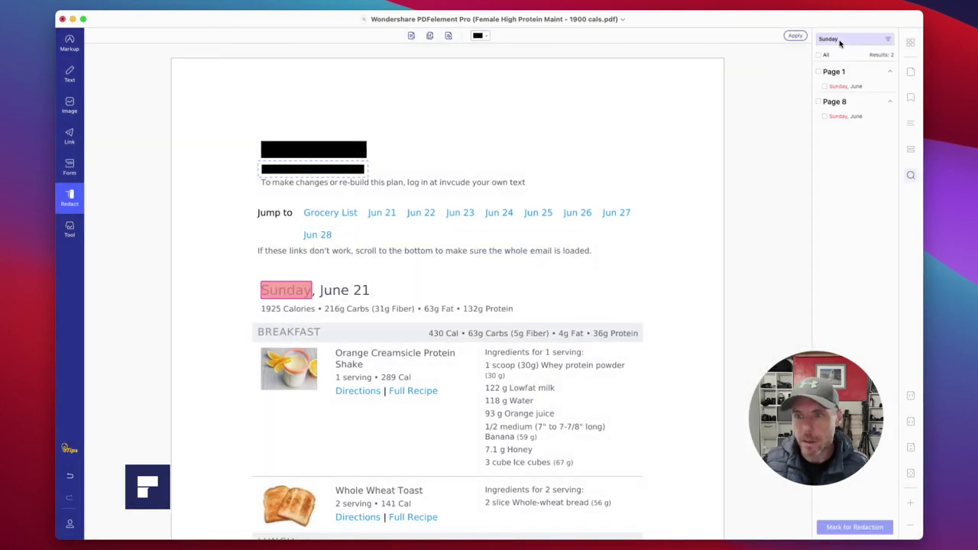
Step: Mark the "Sunday" match on page 1 for redaction and apply the marked redactions
left_click(824, 86)
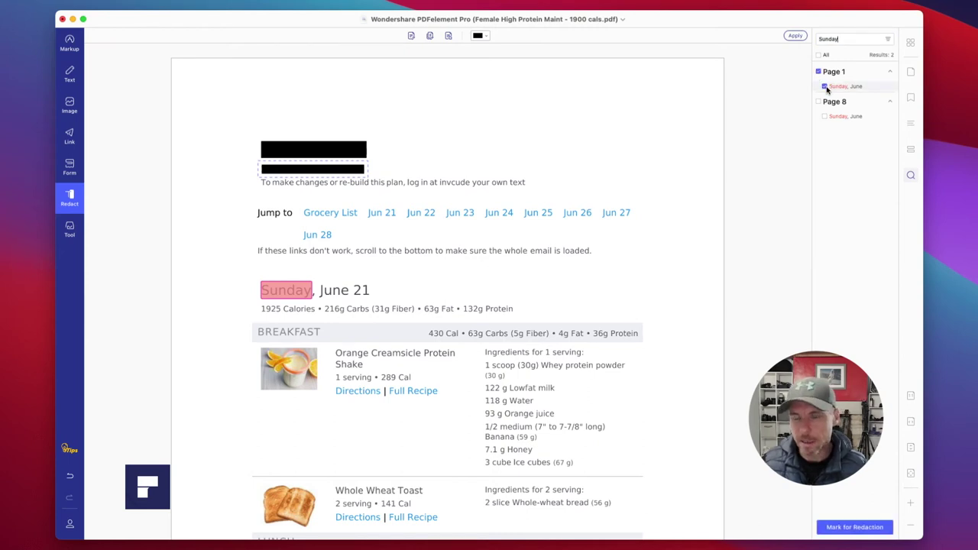
left_click(855, 526)
left_click(603, 324)
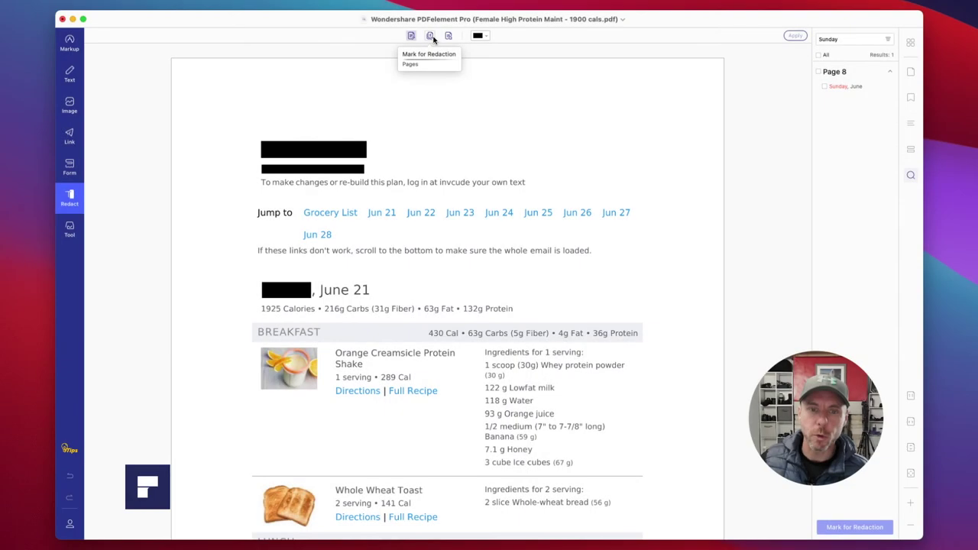
Step: Mark all even pages of the document for redaction and check the marked pages
left_click(430, 36)
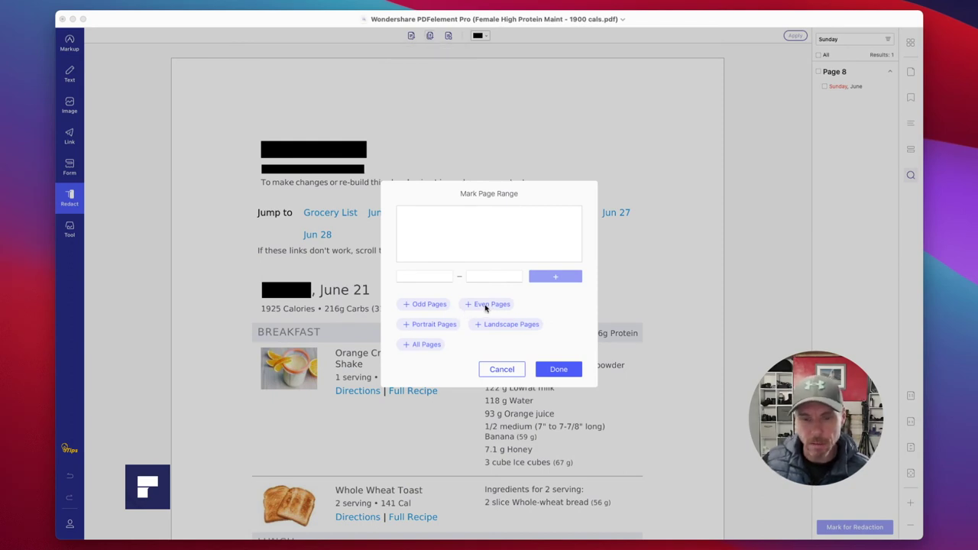
left_click(484, 306)
left_click(558, 369)
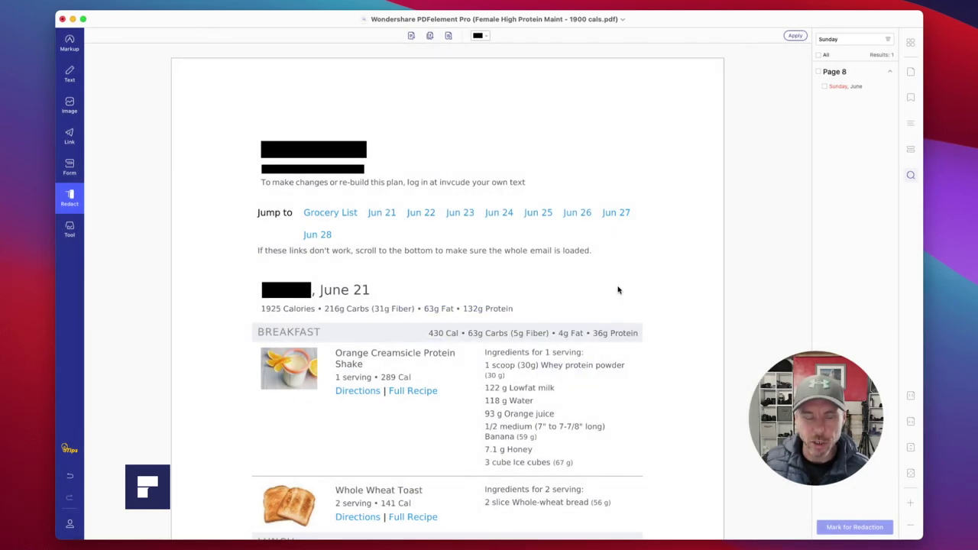
scroll(625, 236, "down", 10)
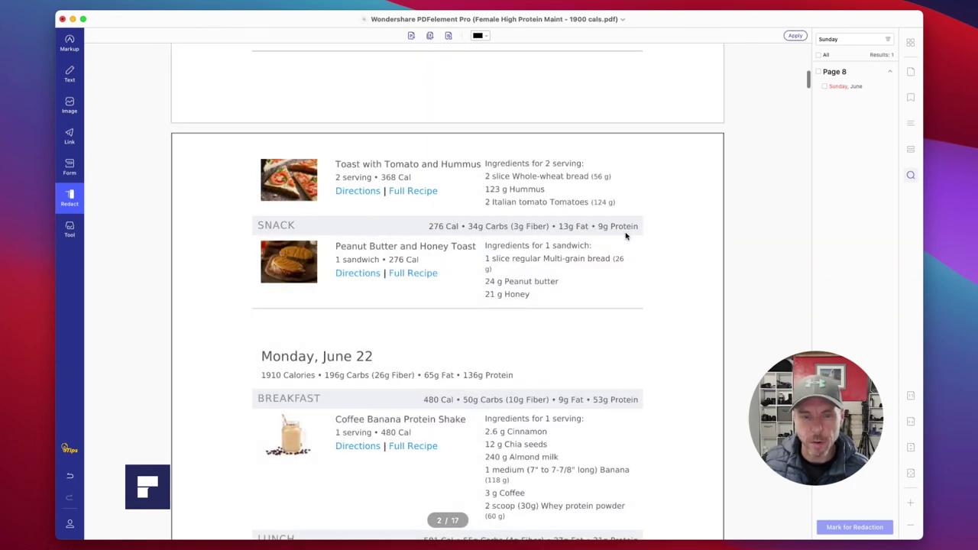
scroll(625, 236, "down", 10)
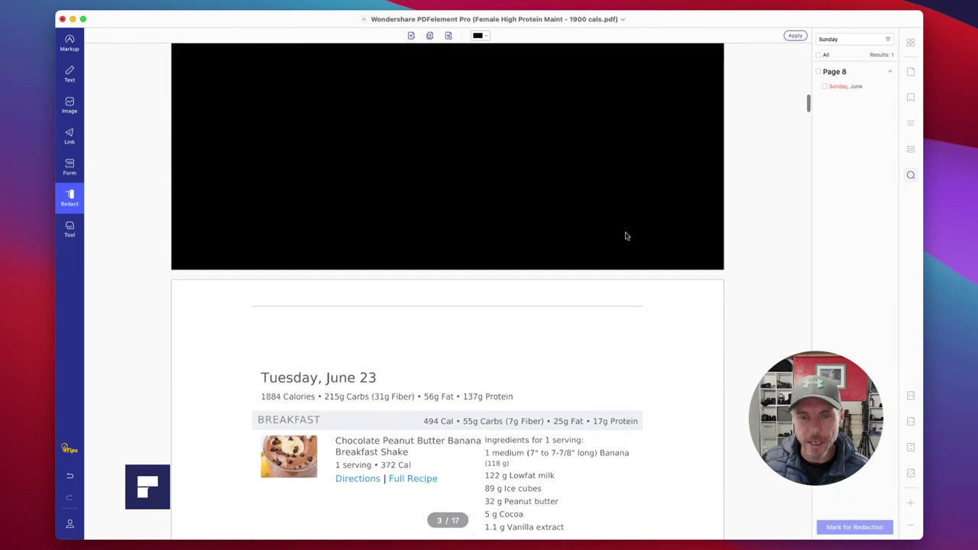
scroll(626, 236, "down", 10)
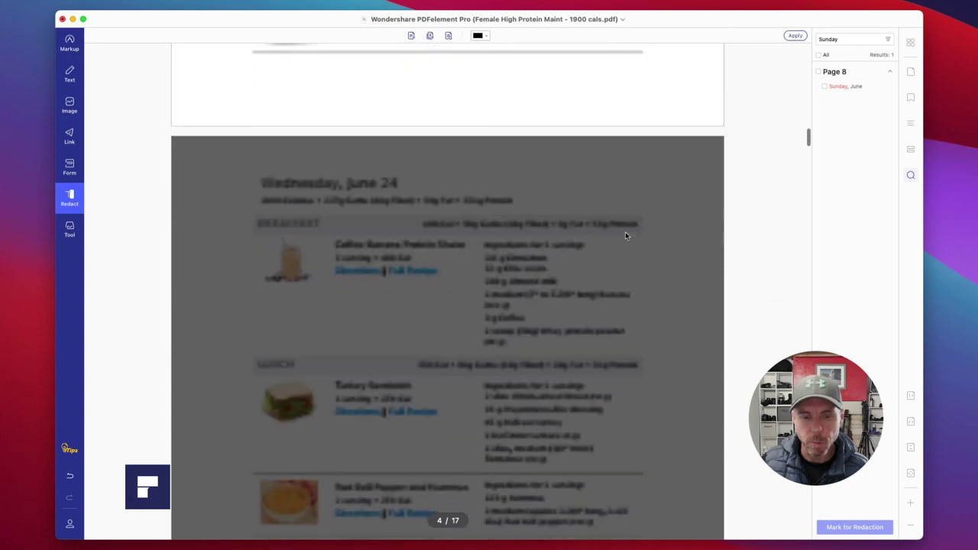
scroll(625, 235, "down", 10)
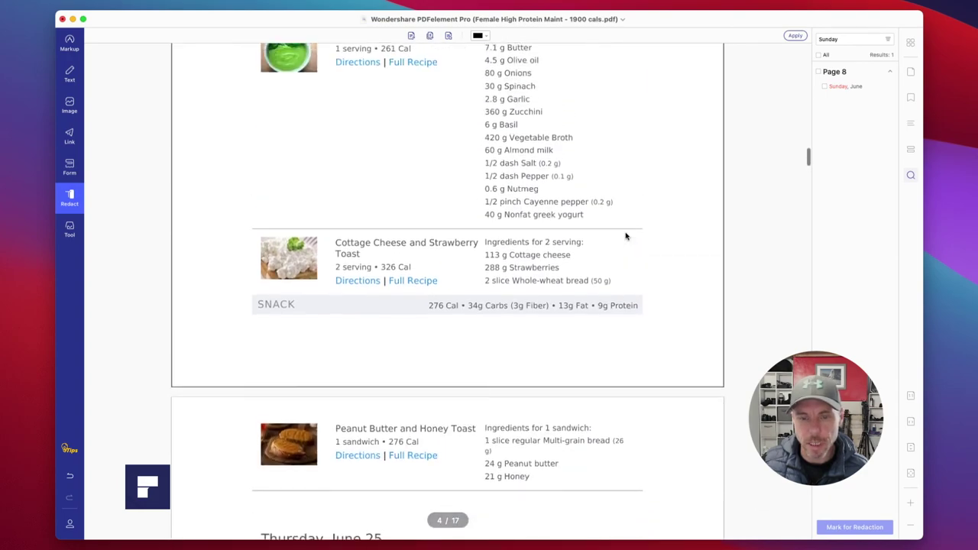
scroll(625, 236, "down", 5)
scroll(625, 236, "up", 4)
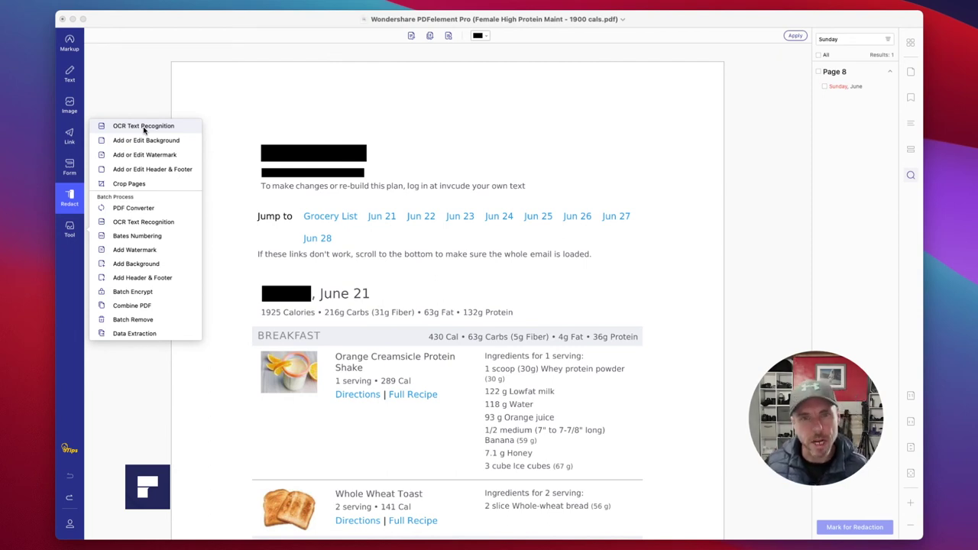
left_click(353, 128)
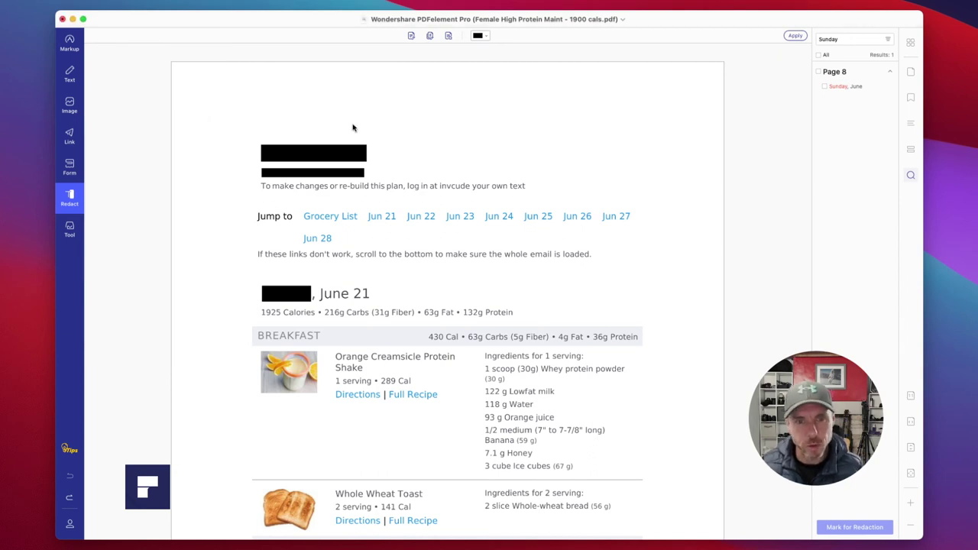
scroll(405, 229, "down", 5)
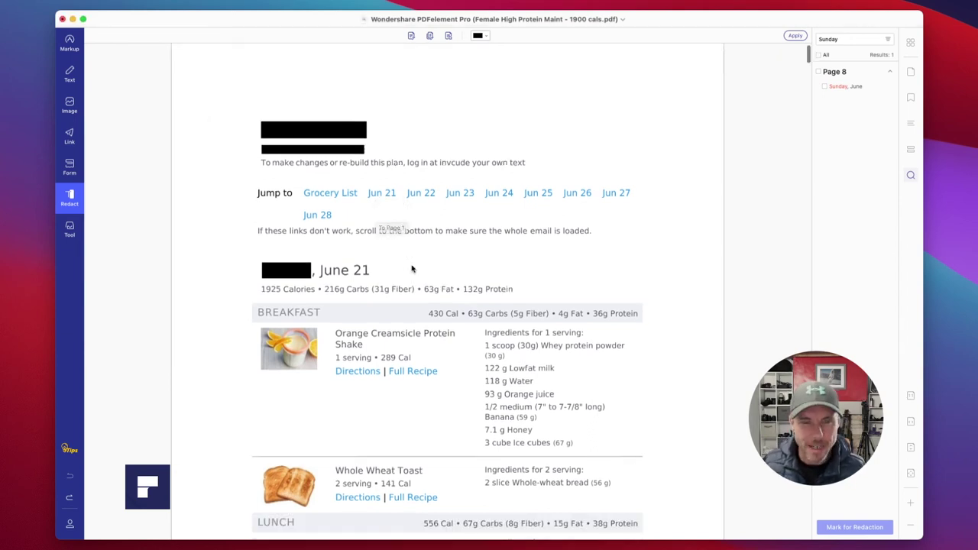
scroll(412, 266, "down", 3)
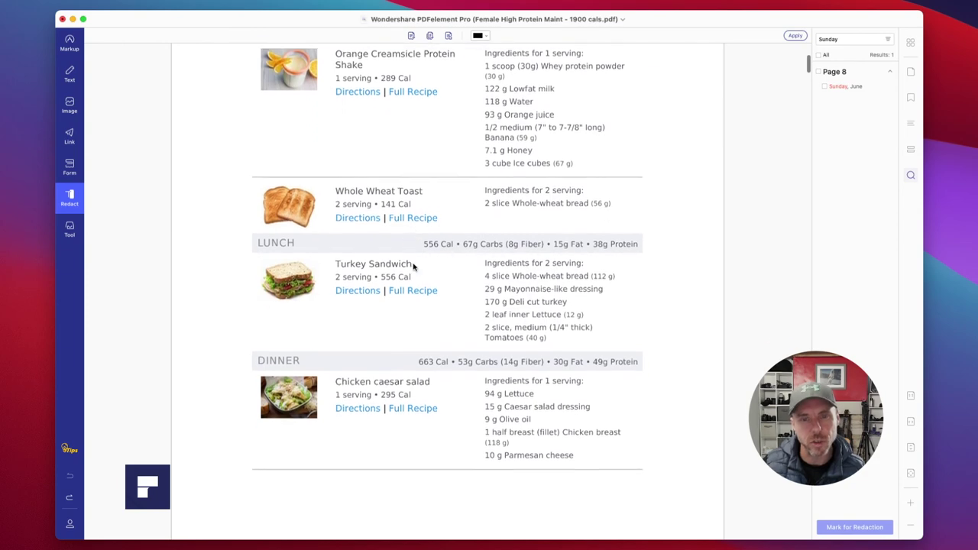
scroll(414, 267, "up", 8)
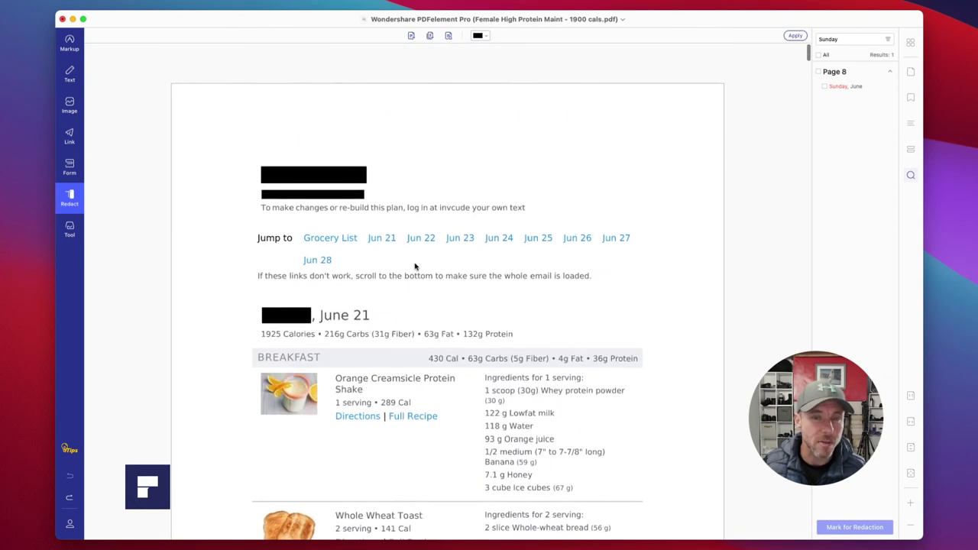